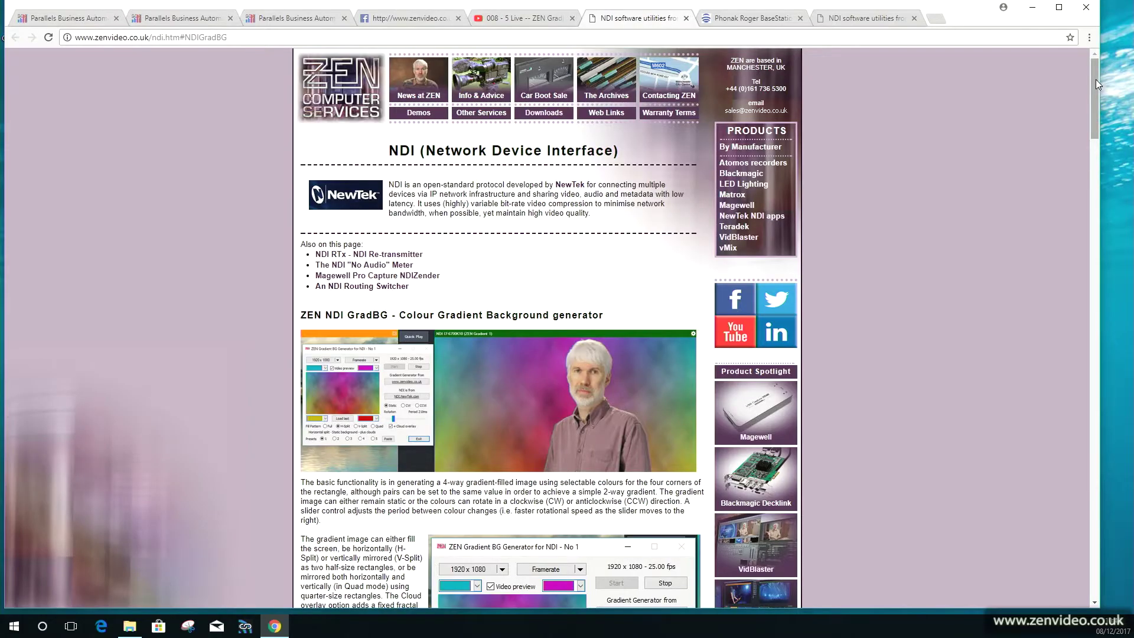
drag(1097, 79, 1091, 115)
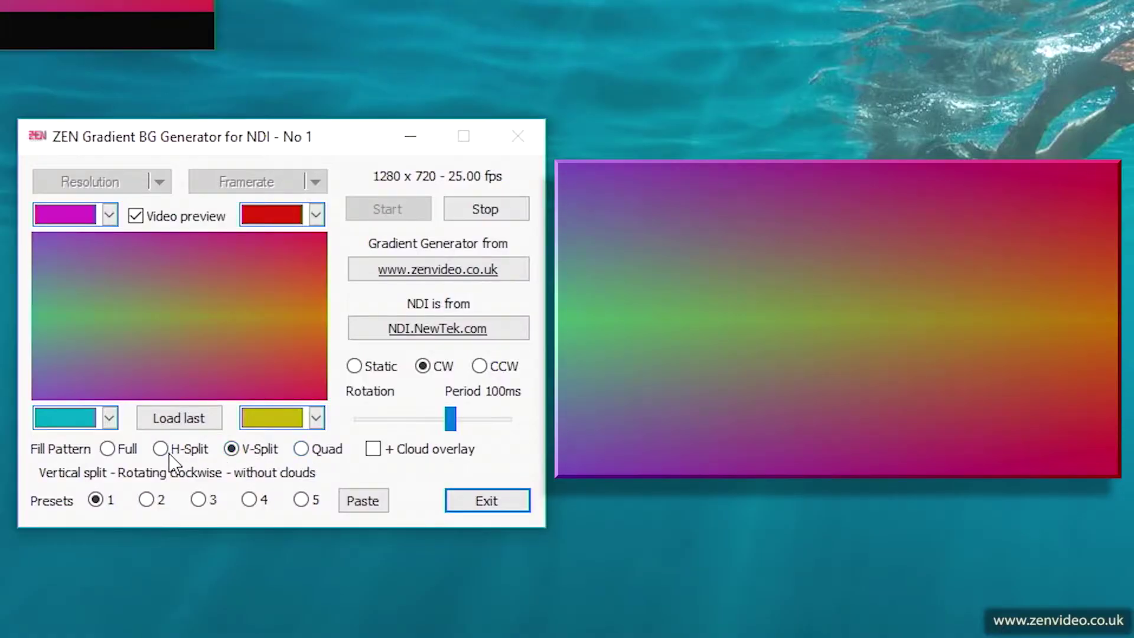
Try the Quad, V-Split and H-Split fill patterns, settle on Full, and check the colour choices for the upper-left corner
click(302, 450)
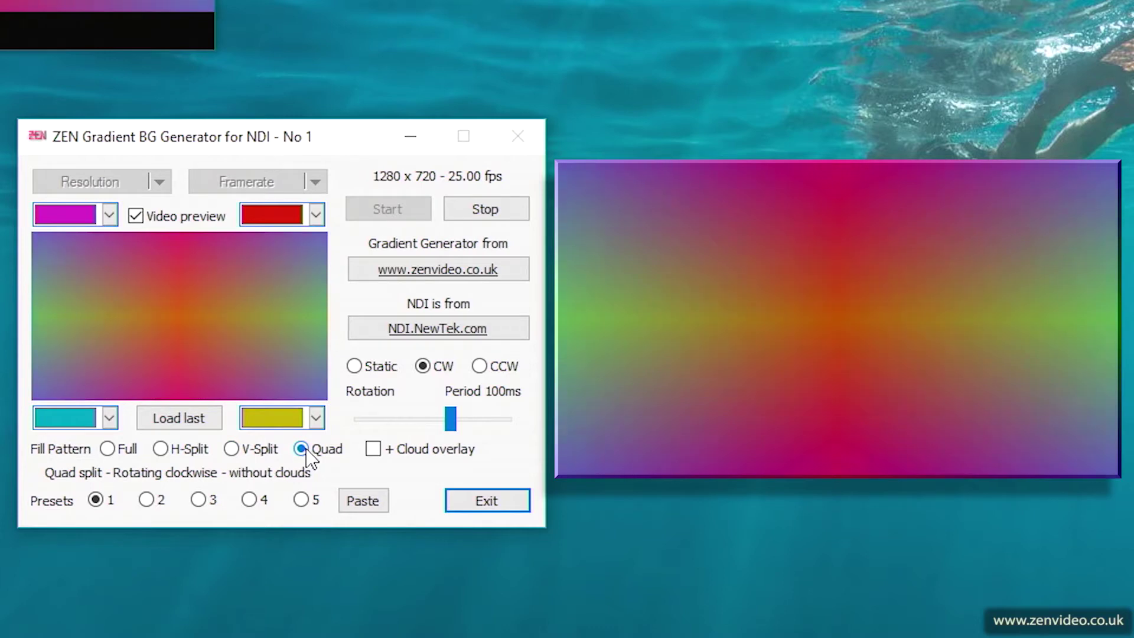
click(234, 450)
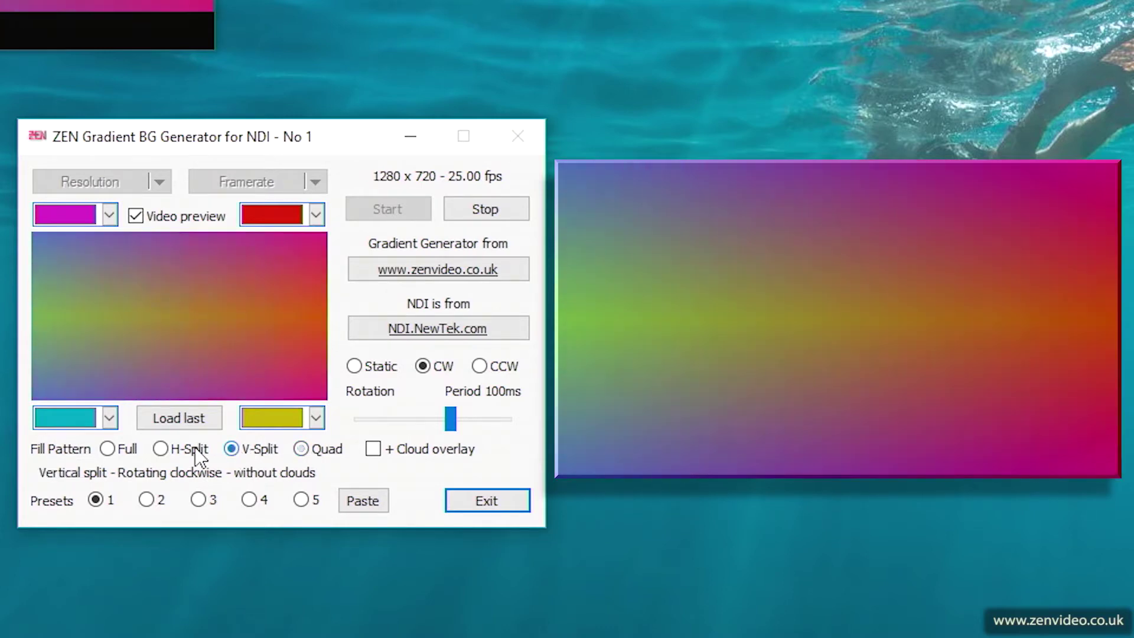
click(161, 450)
click(115, 450)
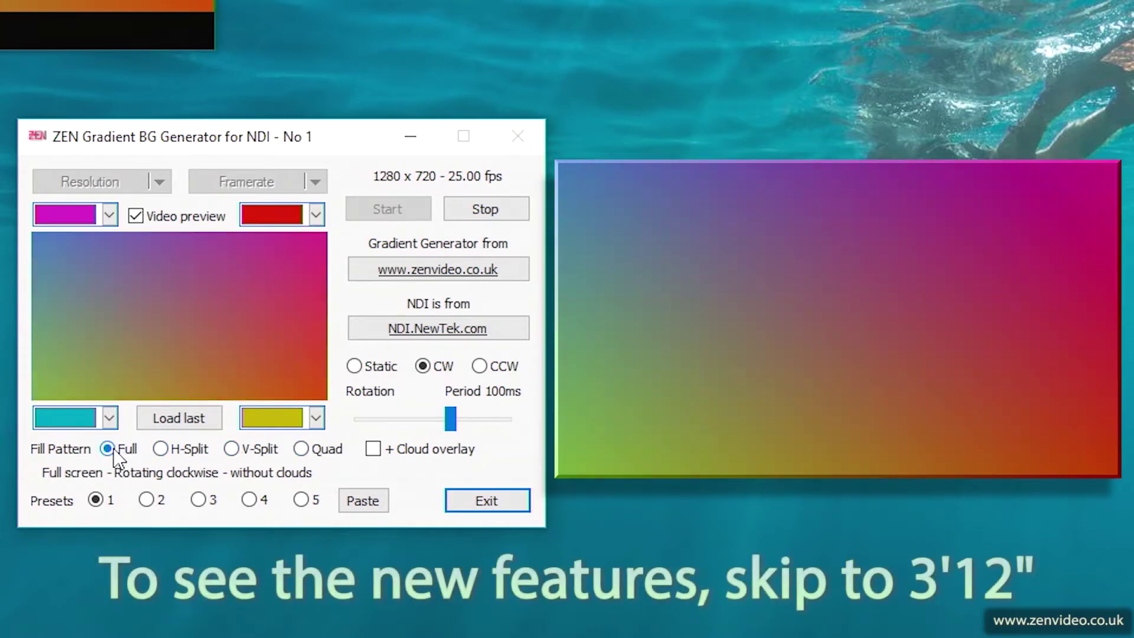
click(110, 216)
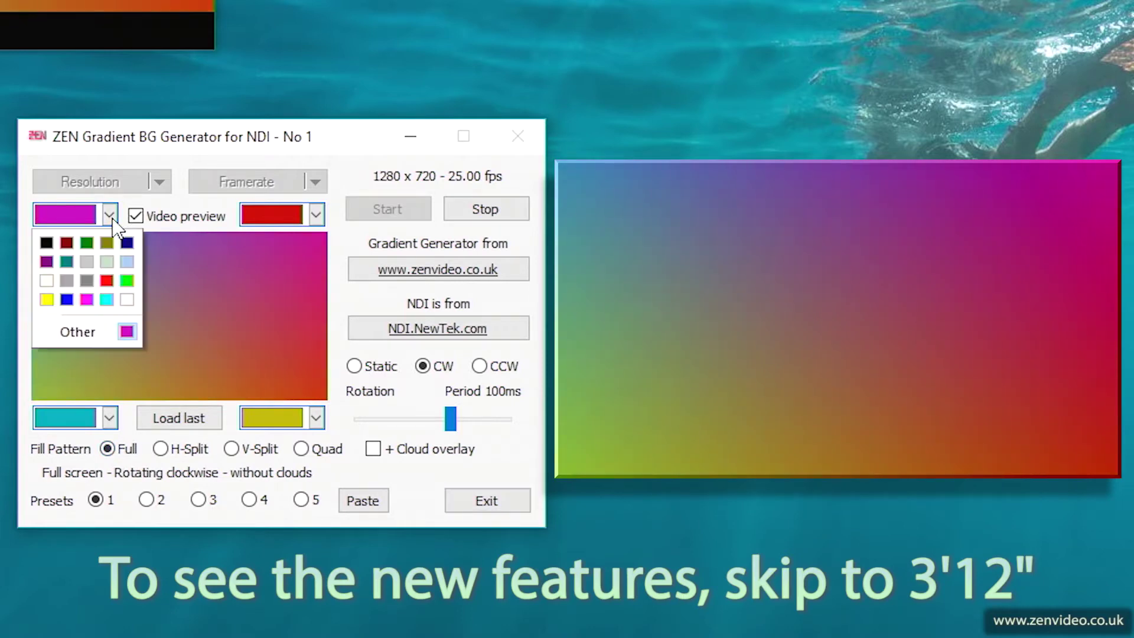
click(175, 208)
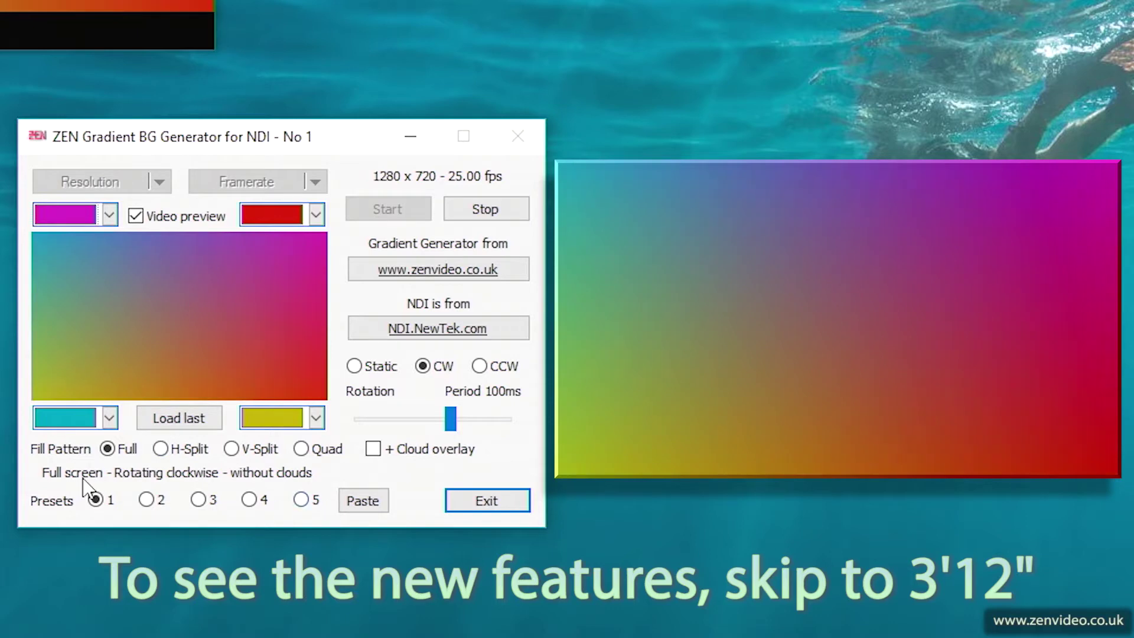
Recall preset 2, compare its H-Split and V-Split fill patterns, and switch to preset 3
click(147, 500)
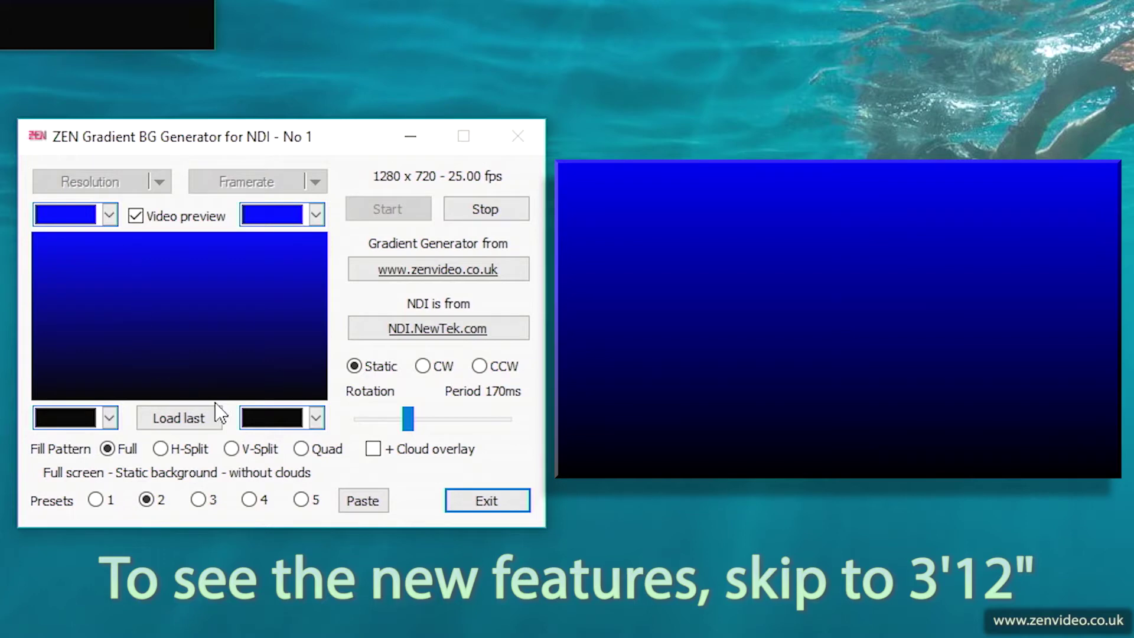
click(160, 450)
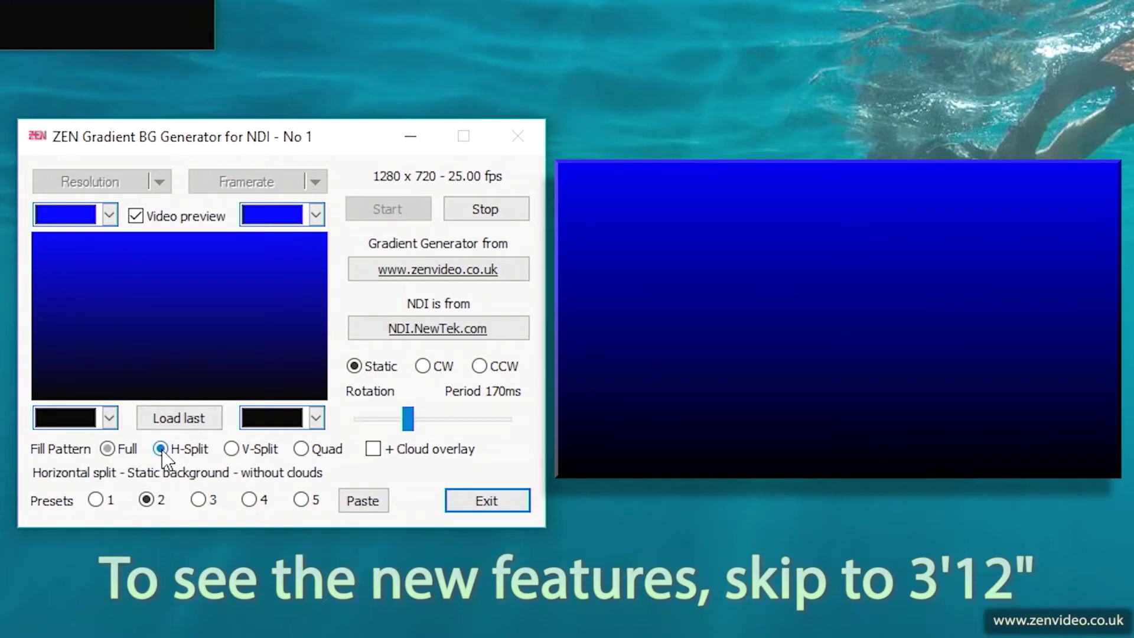
click(231, 450)
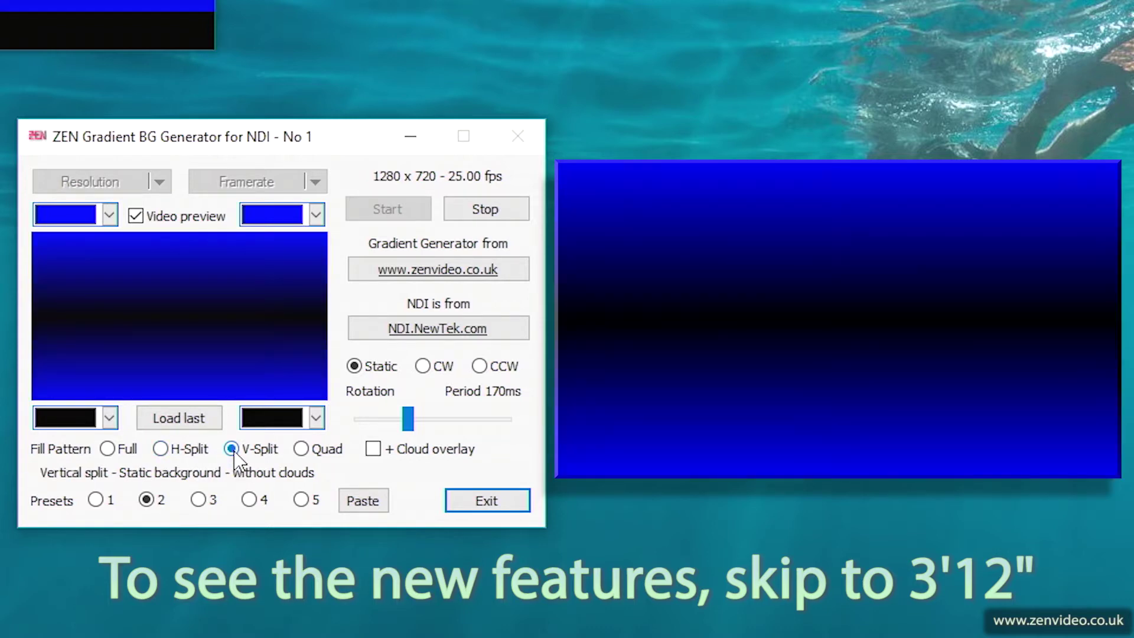
click(199, 500)
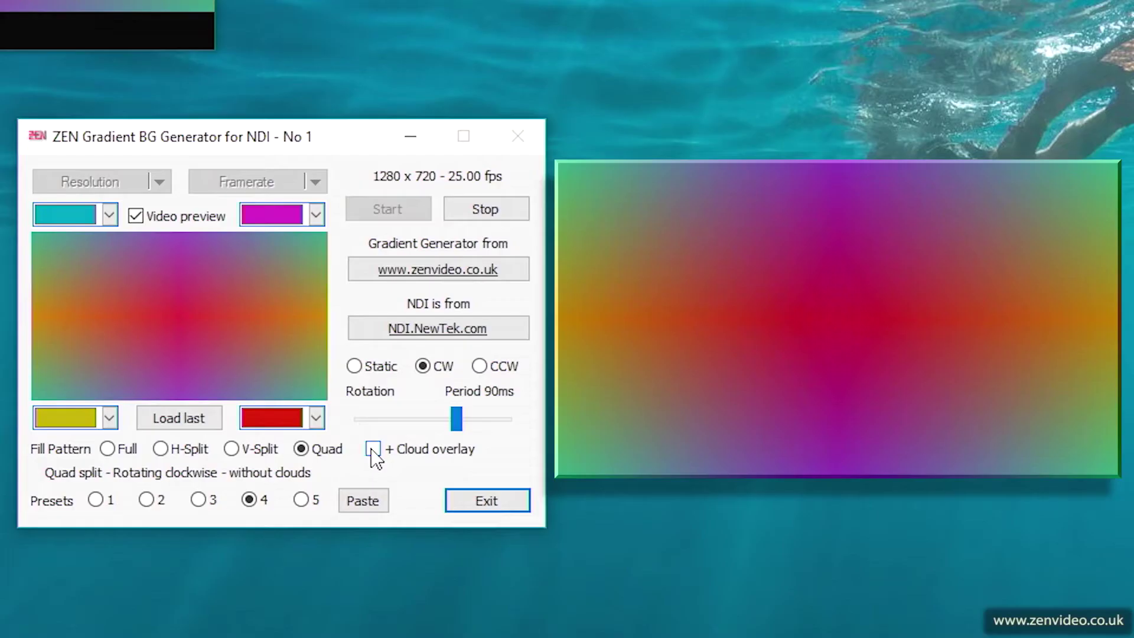
Try the cloud overlay on and off on preset 4's gradient, and speed the rotation up to a 10 ms period
click(373, 450)
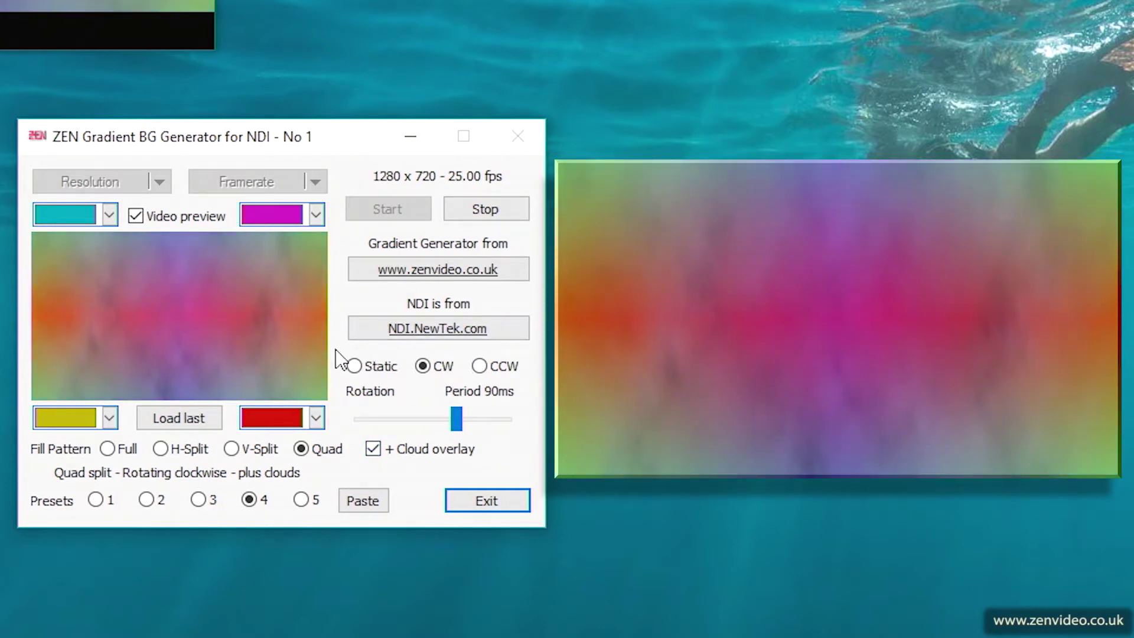
click(373, 450)
drag(464, 420, 540, 431)
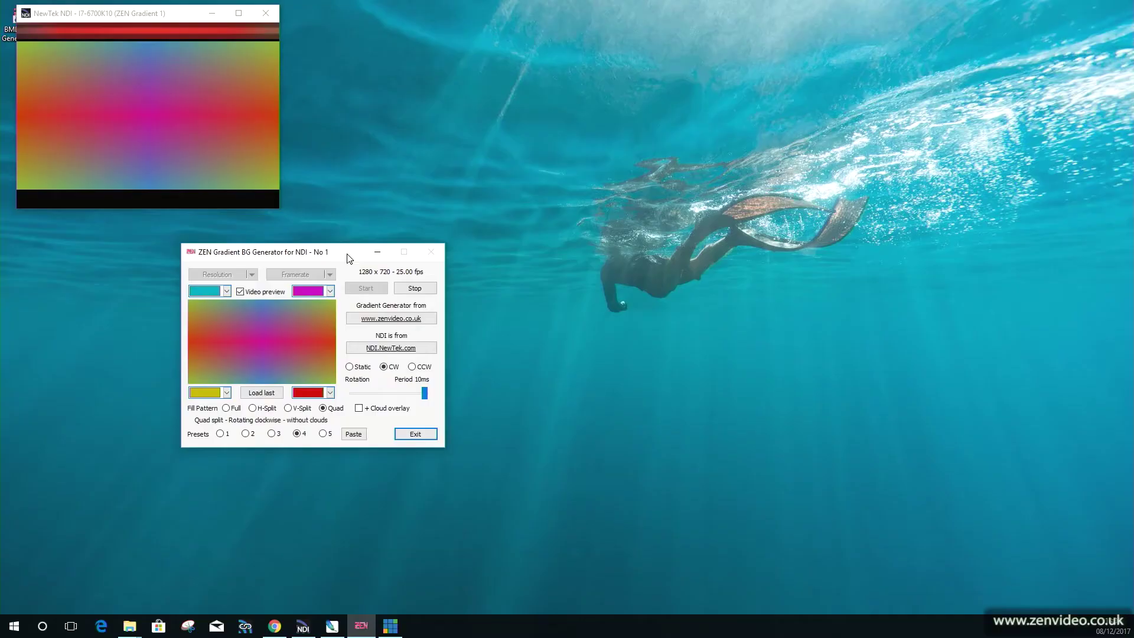
Place the gradient generator window directly beneath the NDI monitor window and recall preset 1
drag(420, 259, 186, 240)
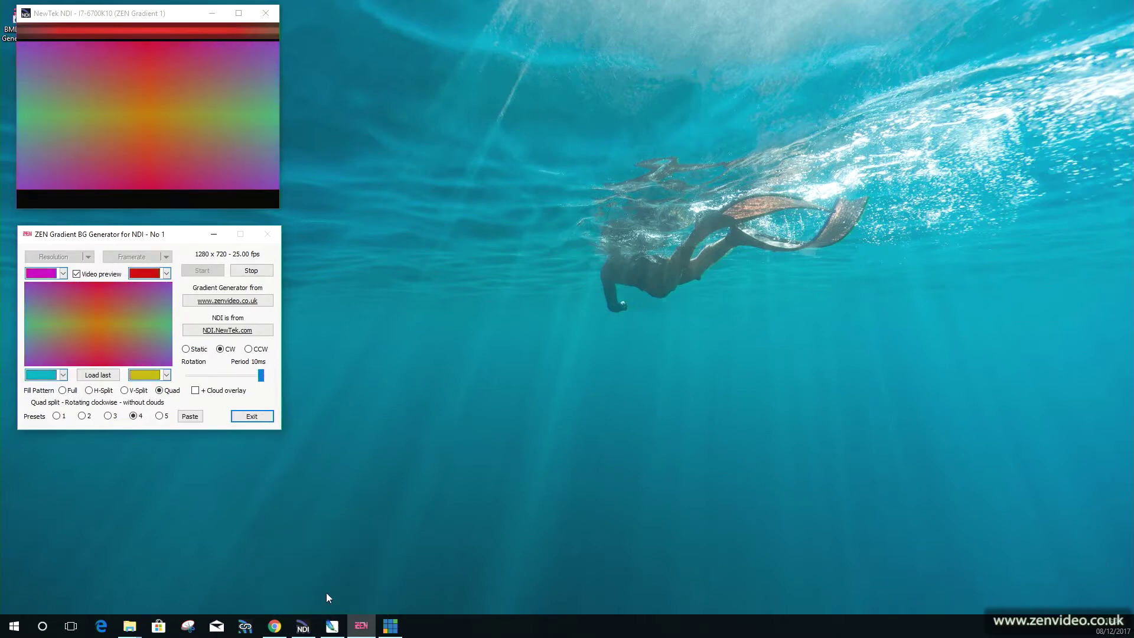
click(57, 416)
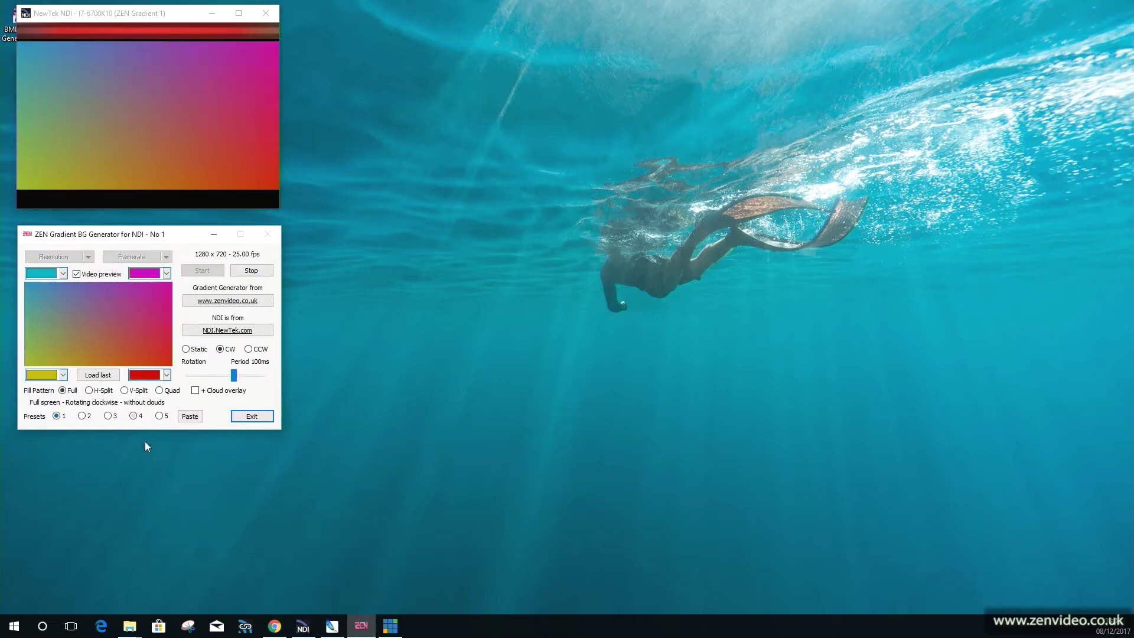
Switch to vMix and show USB3DongleGreenScreen.mp4 as overlay 4 over the gradient output, and remove that overlay again
click(390, 626)
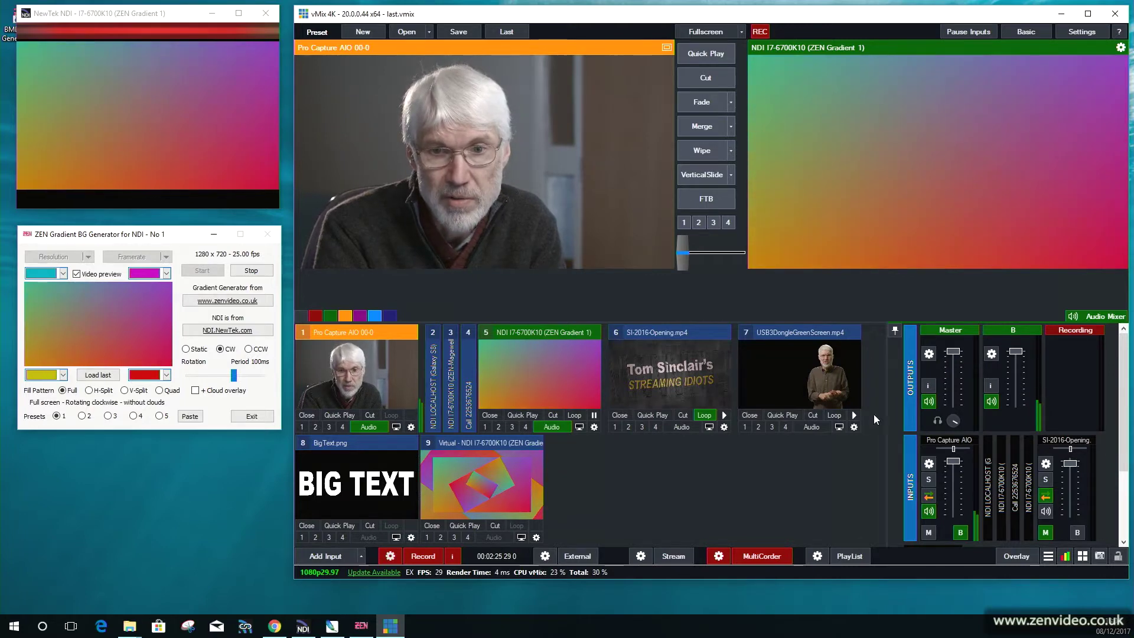
click(785, 427)
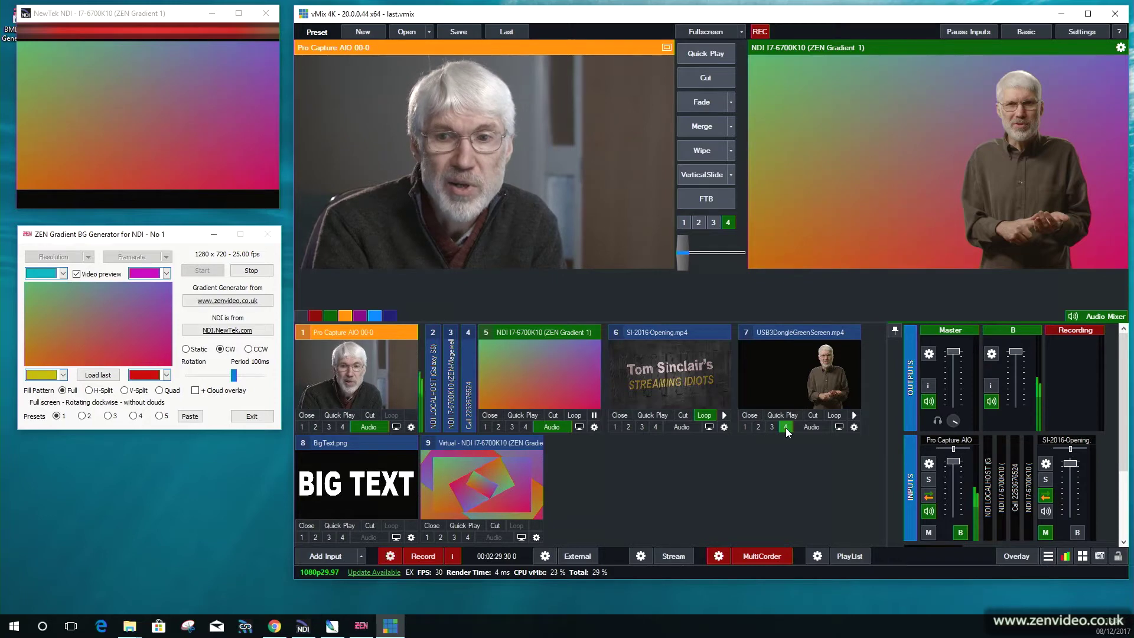
click(786, 427)
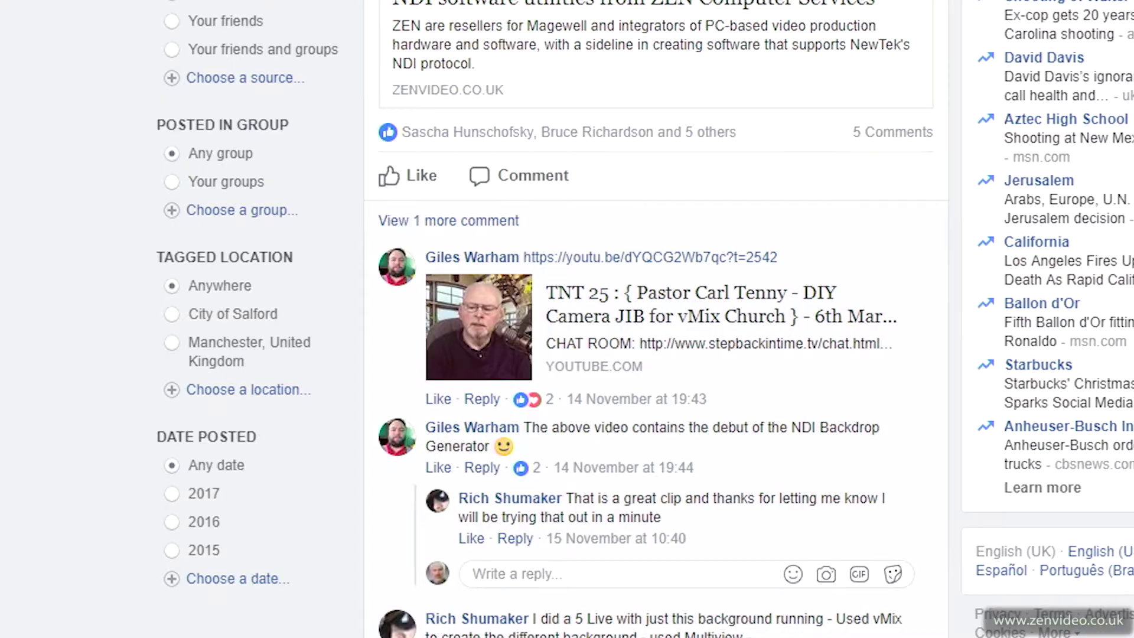
Look through the Facebook comments and open the linked video "008 - 5 Live -- ZEN Gradient BG Generator for NDI"
scroll(656, 319, down, 4)
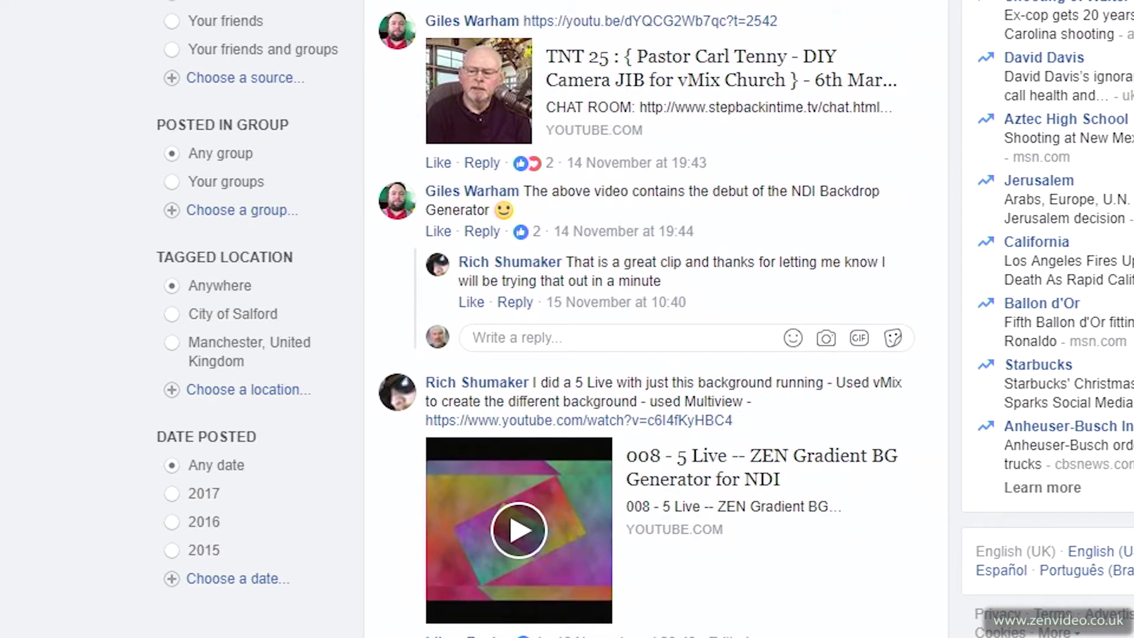
click(721, 462)
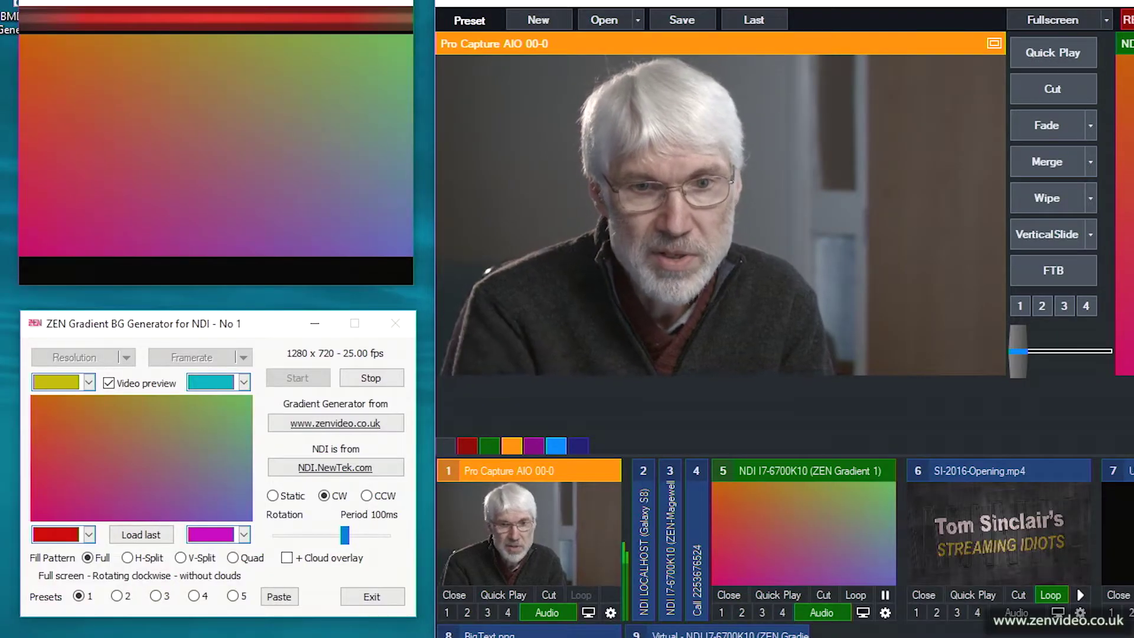
Put the virtual multi-layer version of the ZEN Gradient 1 input into the vMix preview
click(718, 633)
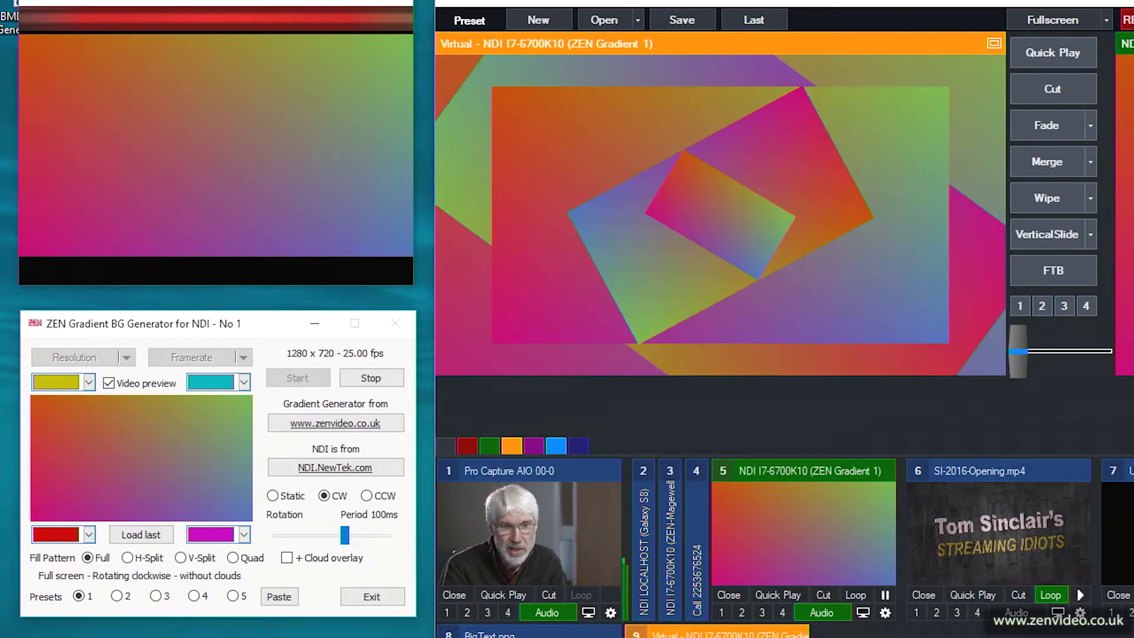
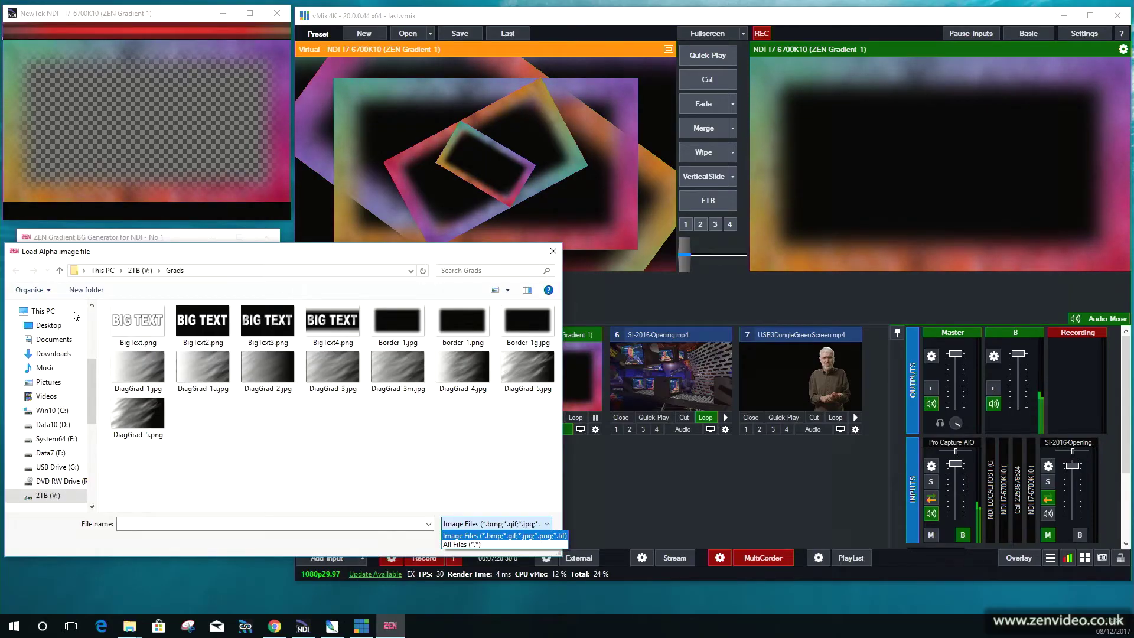
Load BigText.png from the Grads folder as the alpha mask, and enable Reveal Alpha and Use Mask Alpha
click(150, 326)
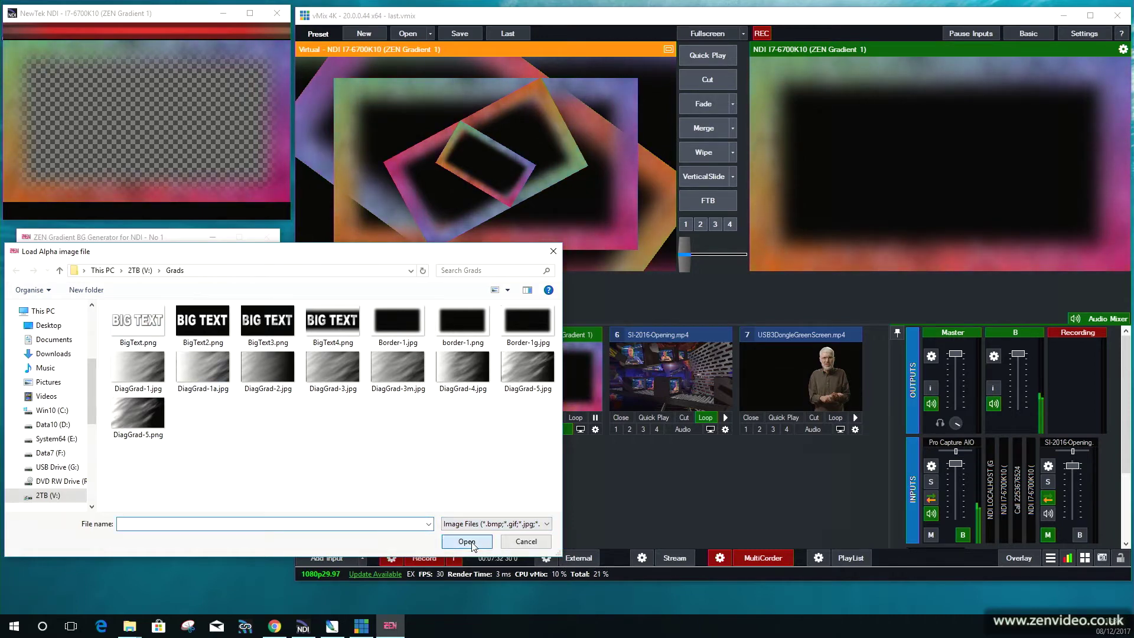
click(151, 326)
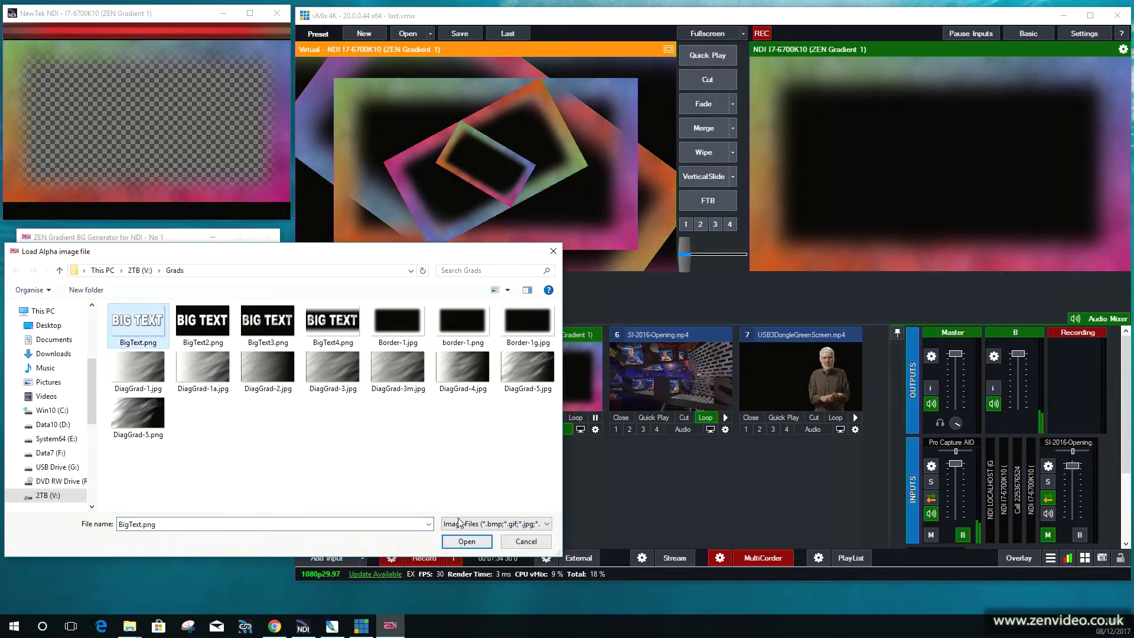
click(468, 543)
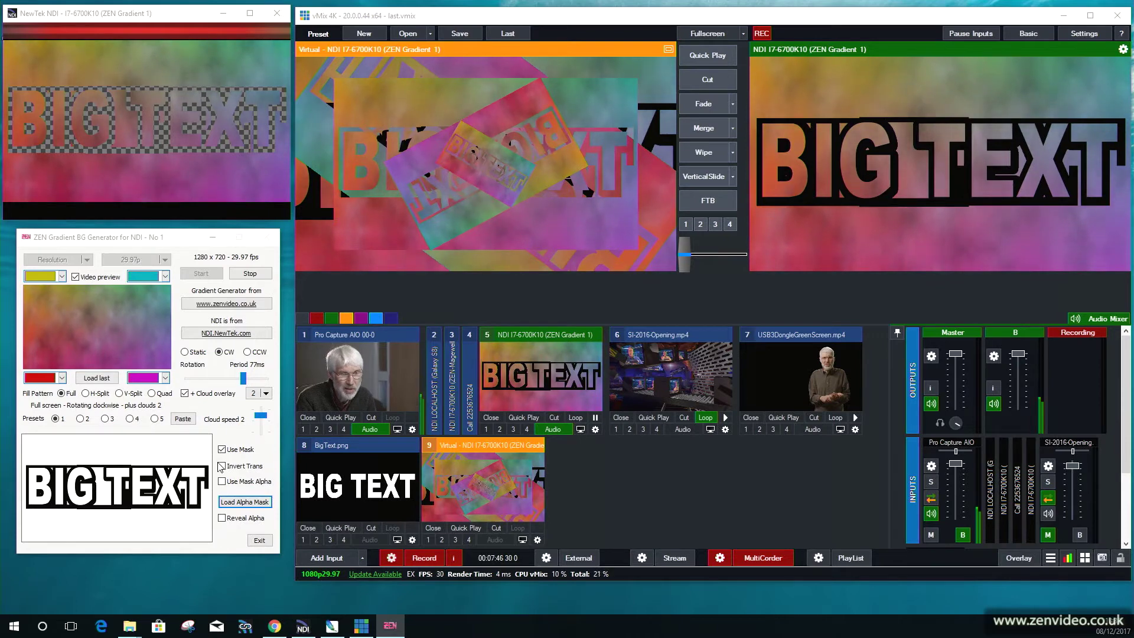
click(223, 518)
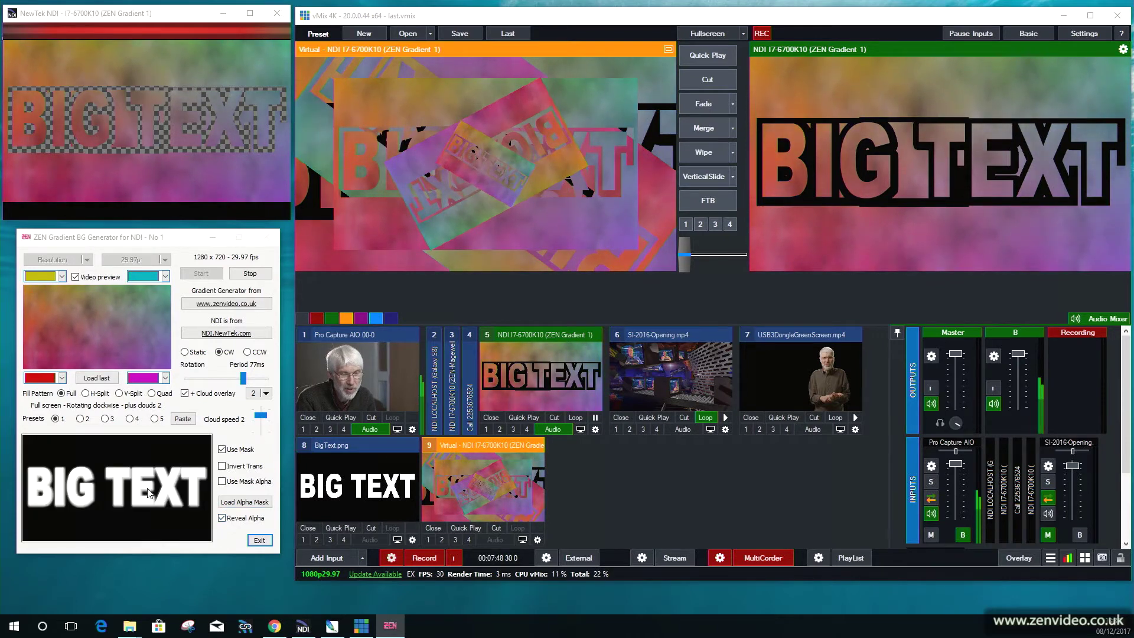
click(222, 483)
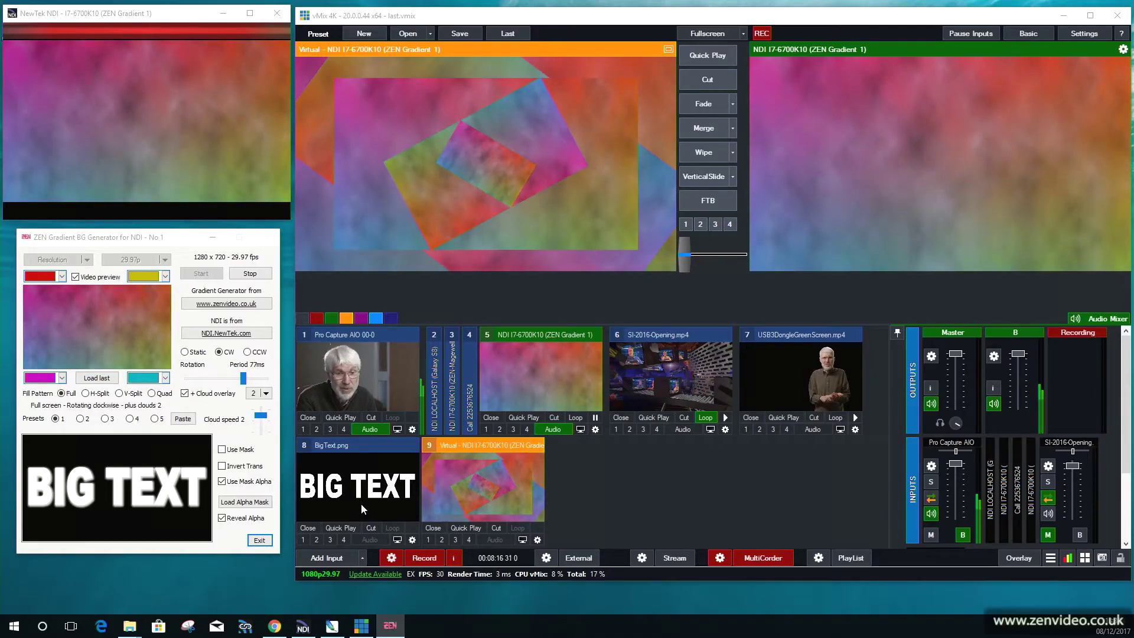
Show the BigText.png input as overlay 2 on the vMix output
click(317, 540)
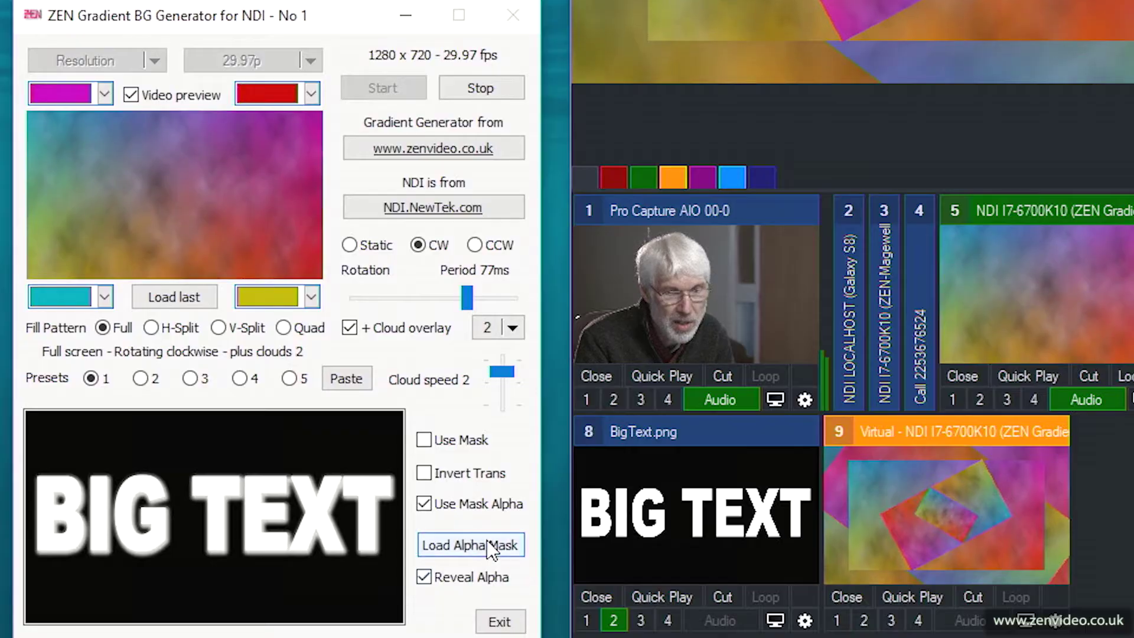
Load BigText2.png from the Grads folder as the generator's alpha mask
click(486, 547)
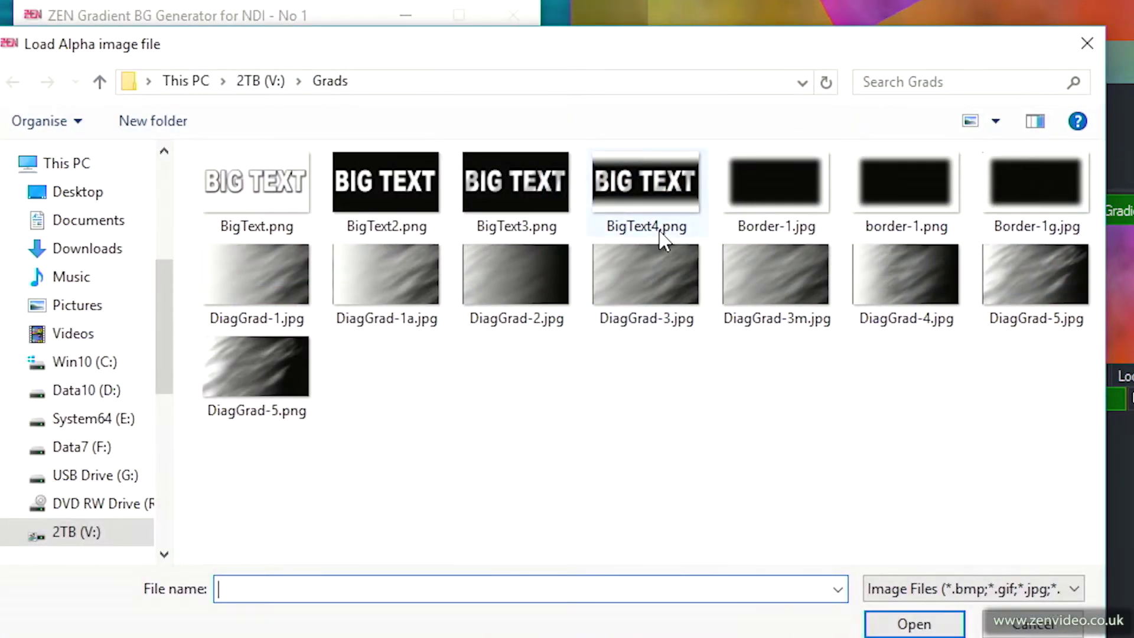
click(387, 192)
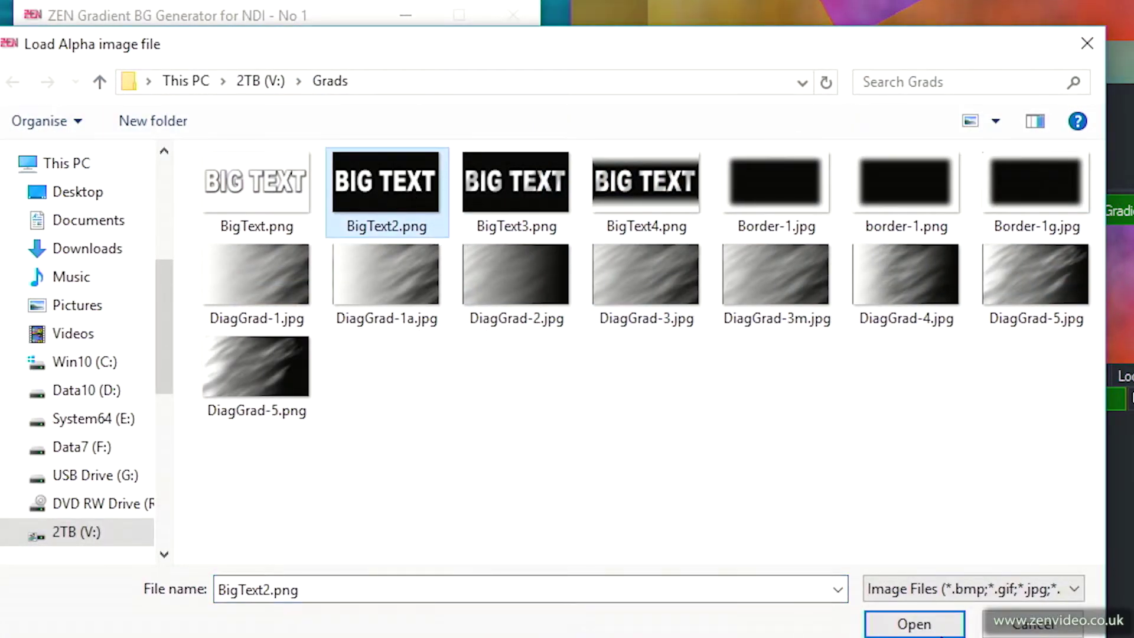
click(912, 624)
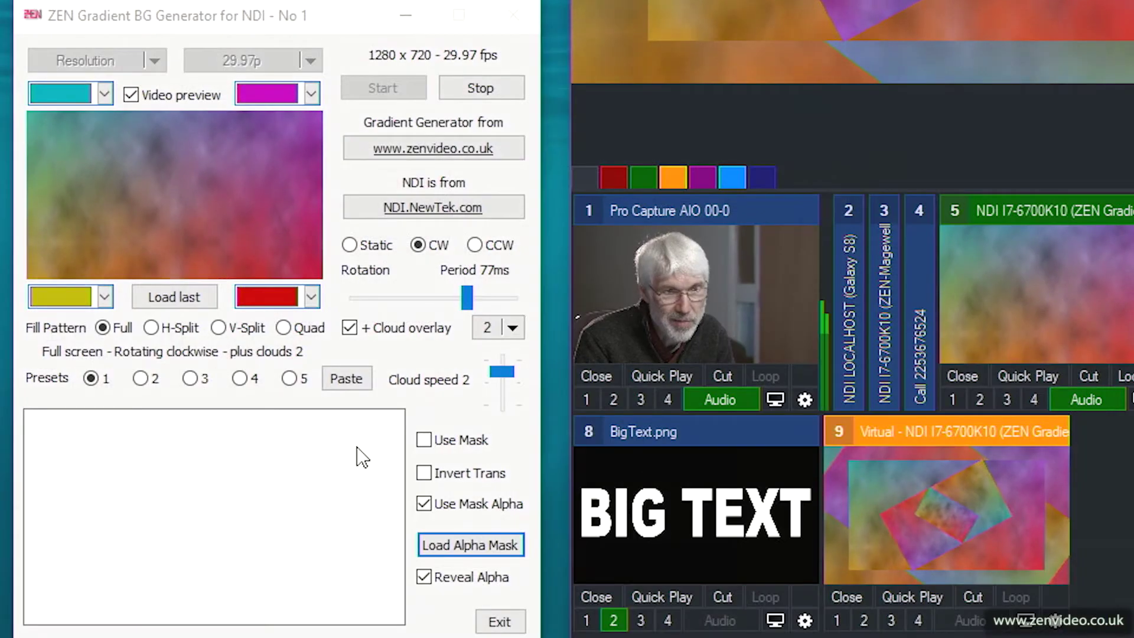
Turn off Use Mask Alpha and Reveal Alpha, and apply the loaded image through Use Mask
click(424, 505)
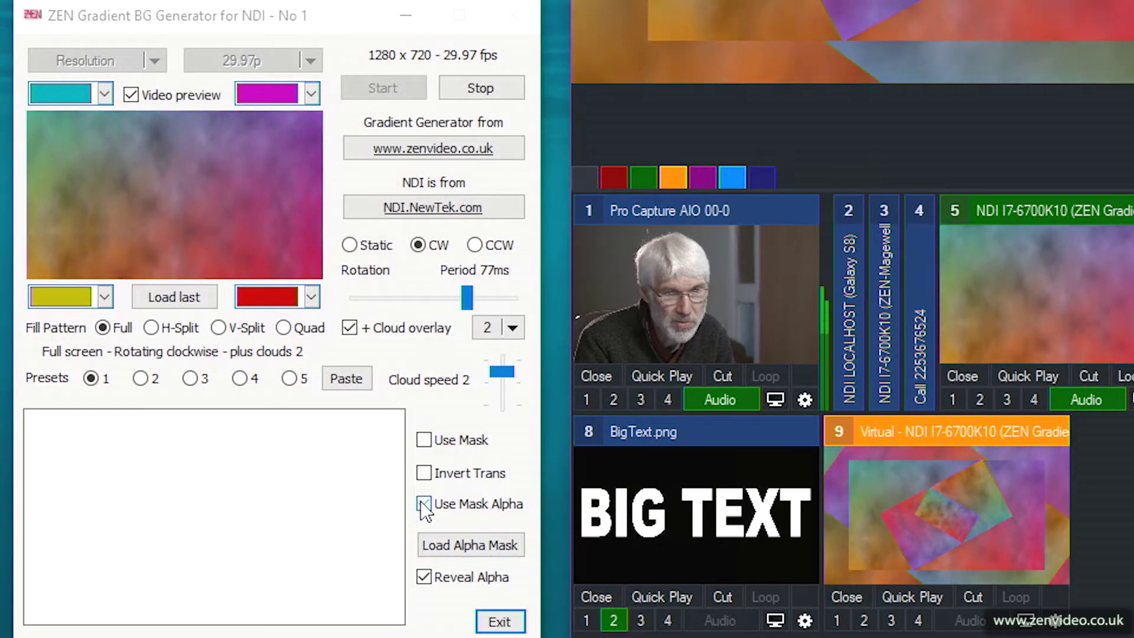
click(424, 577)
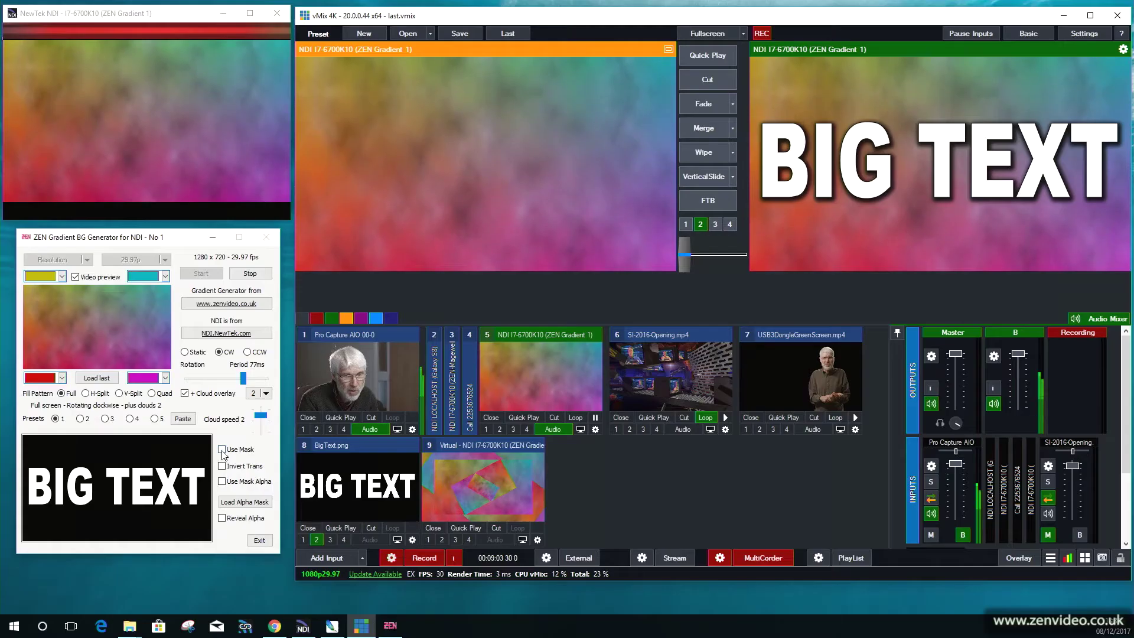
click(222, 450)
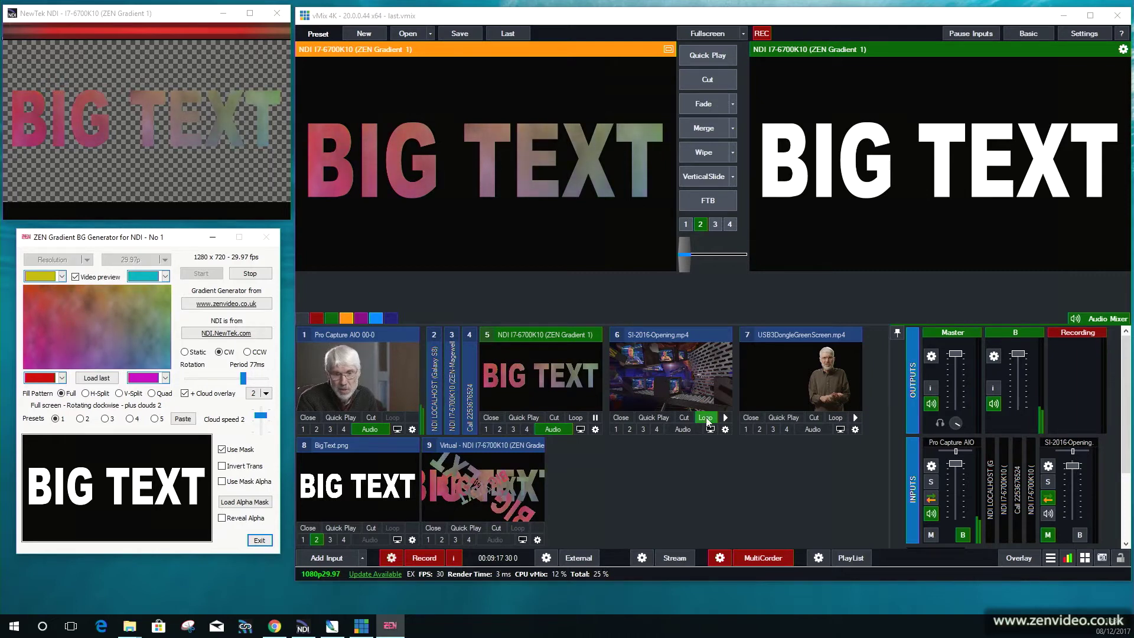
Cut SI-2016-Opening.mp4 to the vMix output and add the masked ZEN Gradient 1 input as overlay 3
click(685, 417)
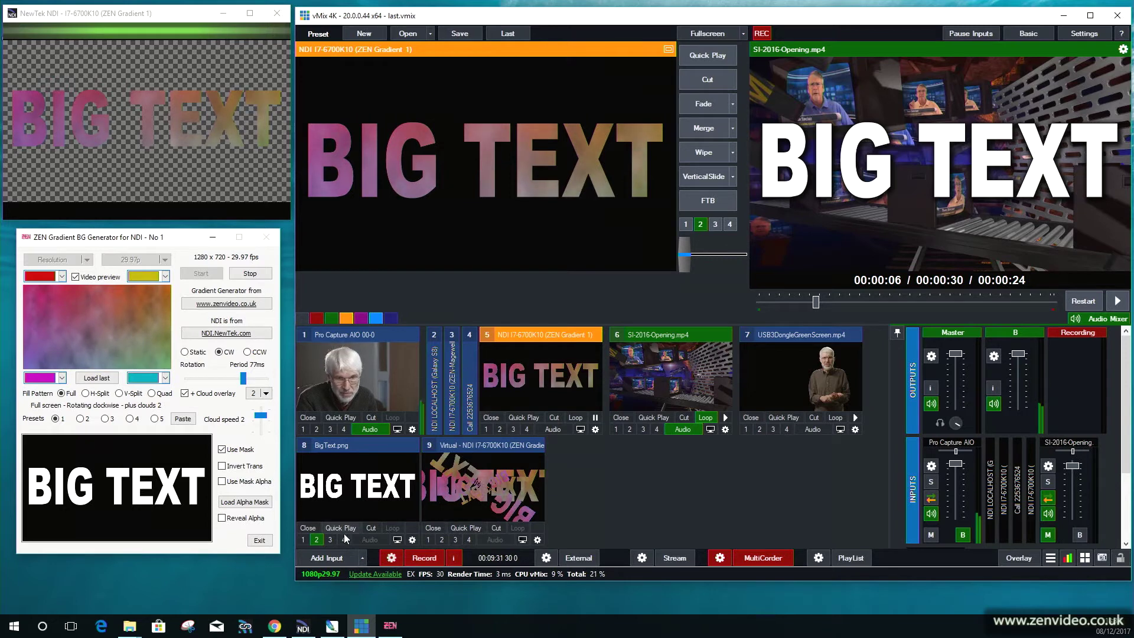
click(513, 430)
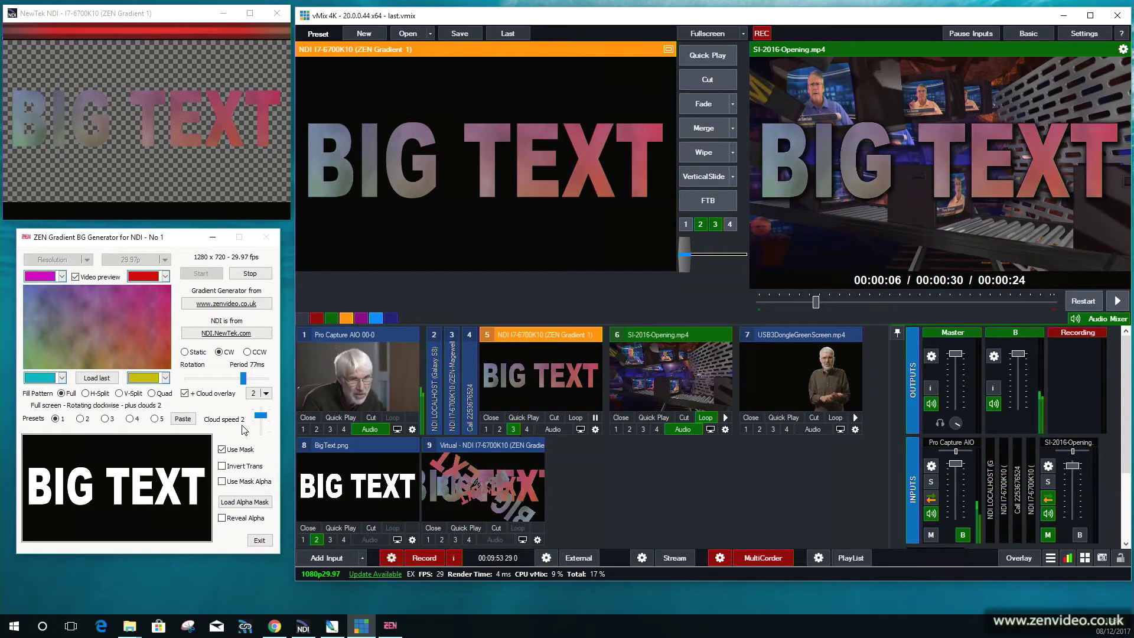
Try the H-Split and V-Split fill patterns, settle on Quad, and set the generator's cloud speed to 3
click(87, 394)
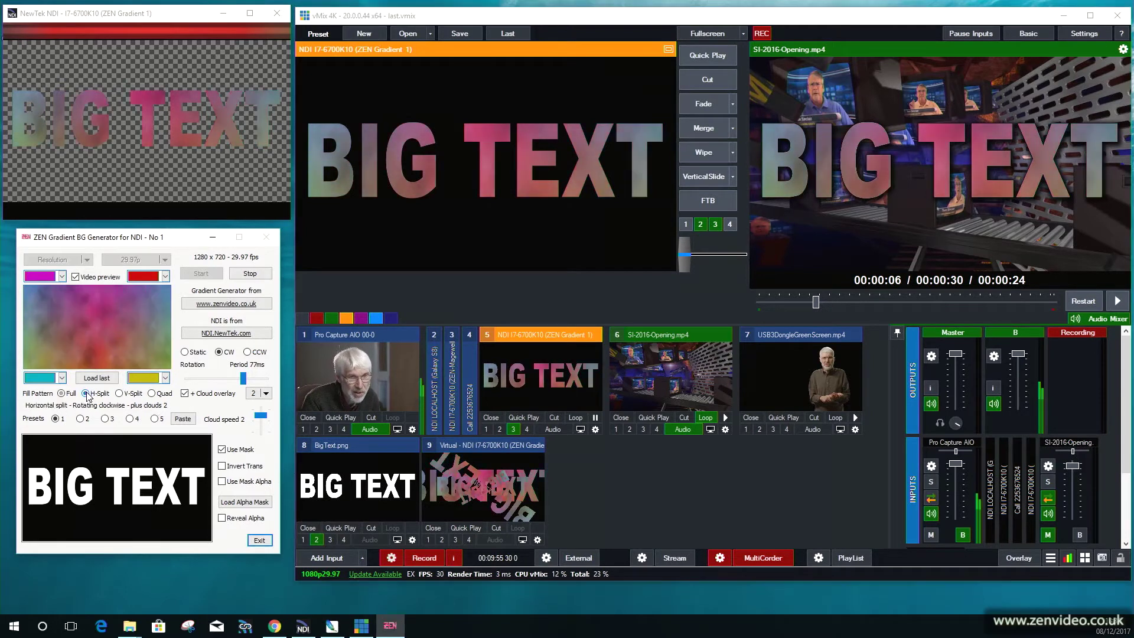
click(120, 394)
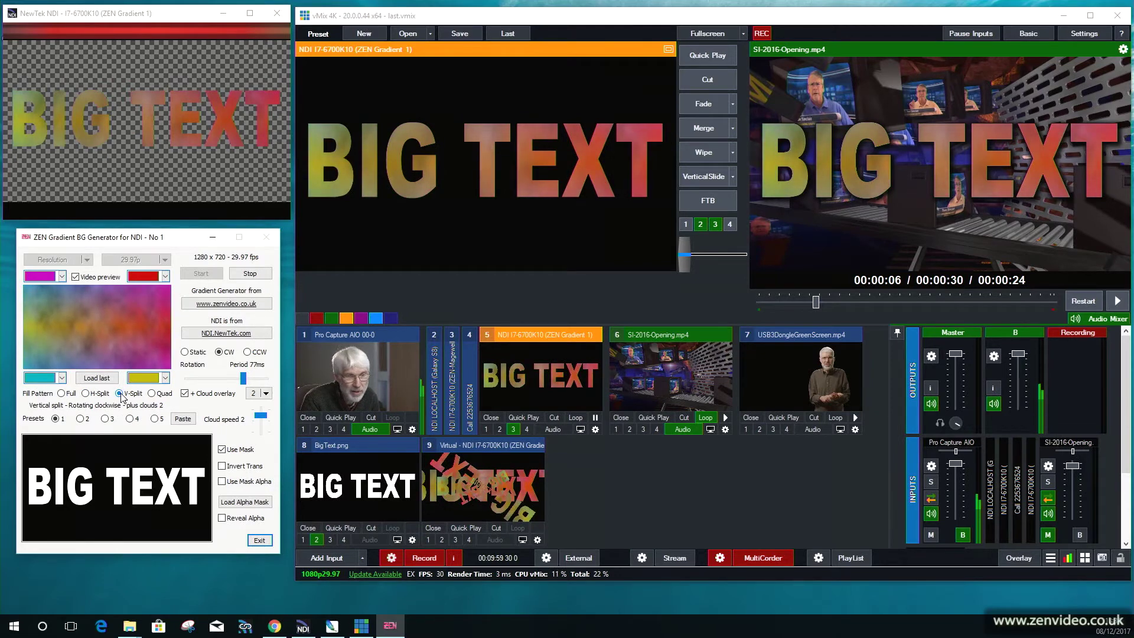
click(151, 394)
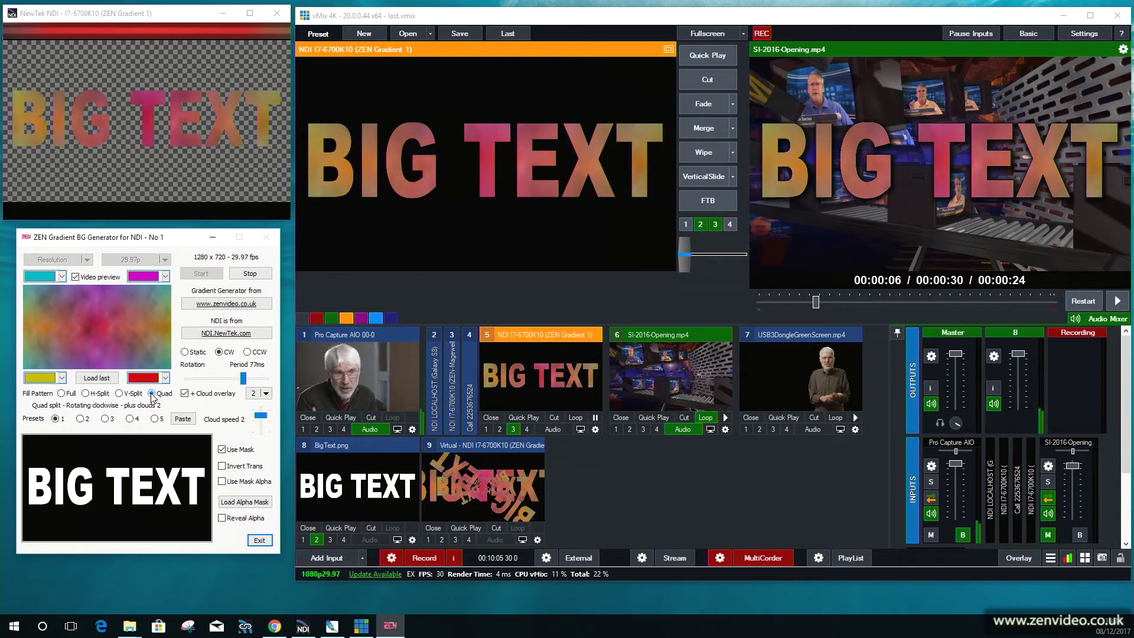
drag(263, 416, 263, 413)
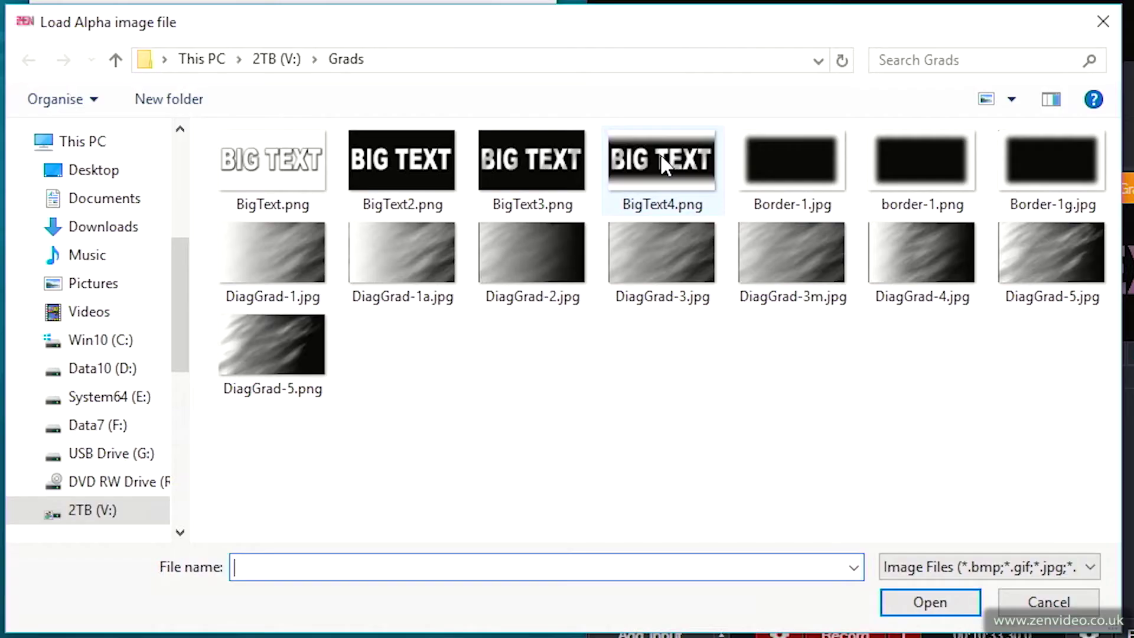
Load BigText3.png from the Grads folder as the generator's alpha mask
click(660, 164)
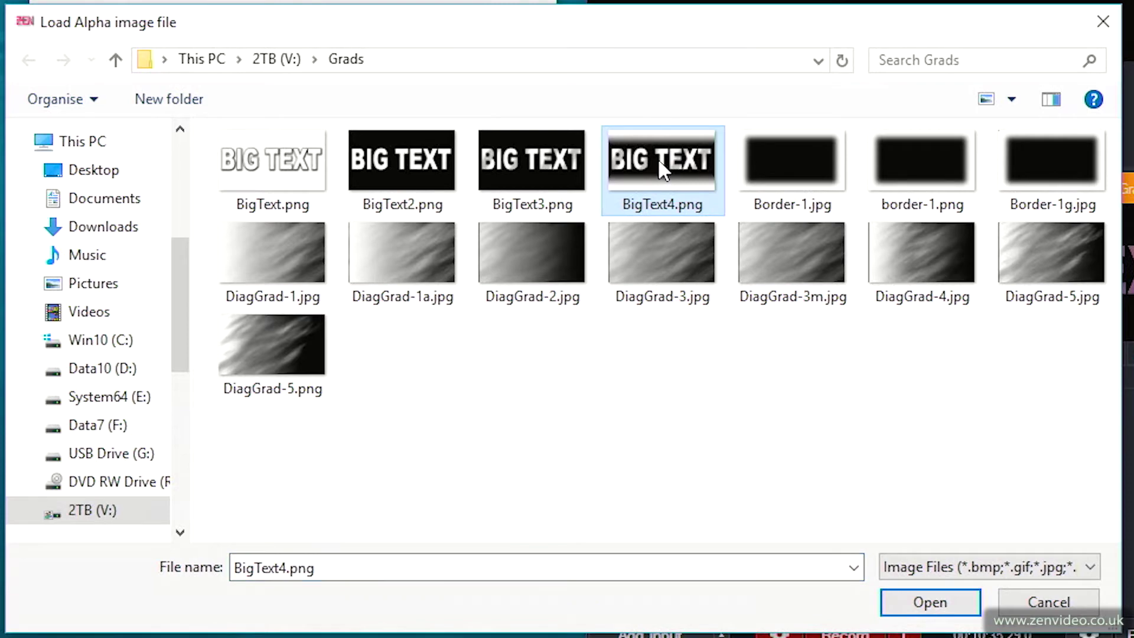
click(529, 158)
click(931, 602)
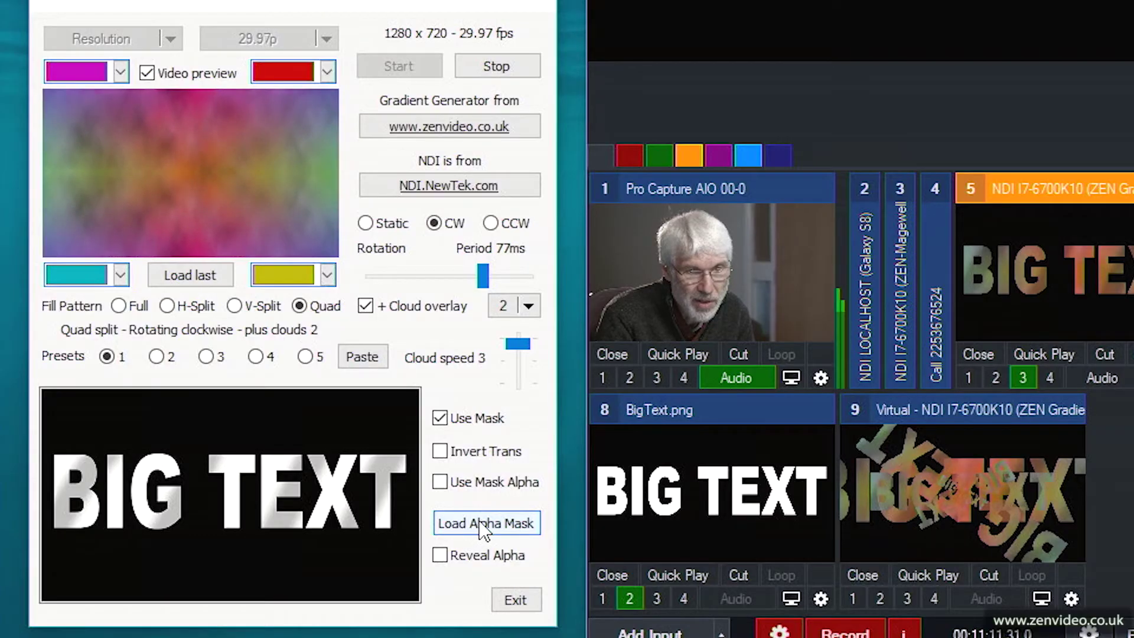
Replace the generator's alpha mask with BigText4.png from the Grads folder
click(484, 524)
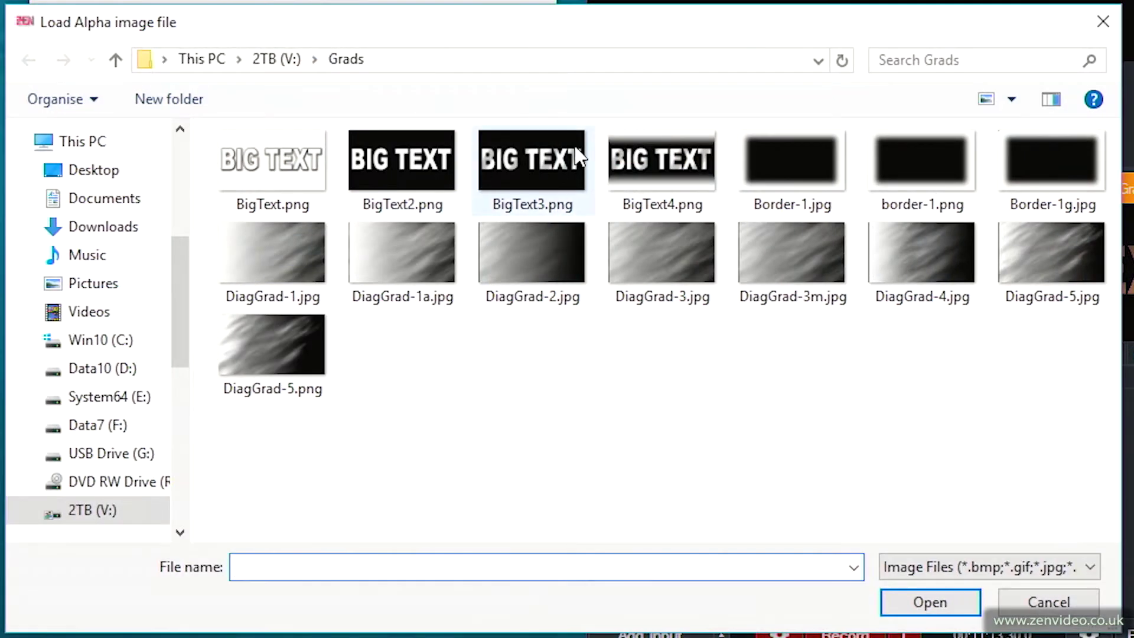
click(641, 168)
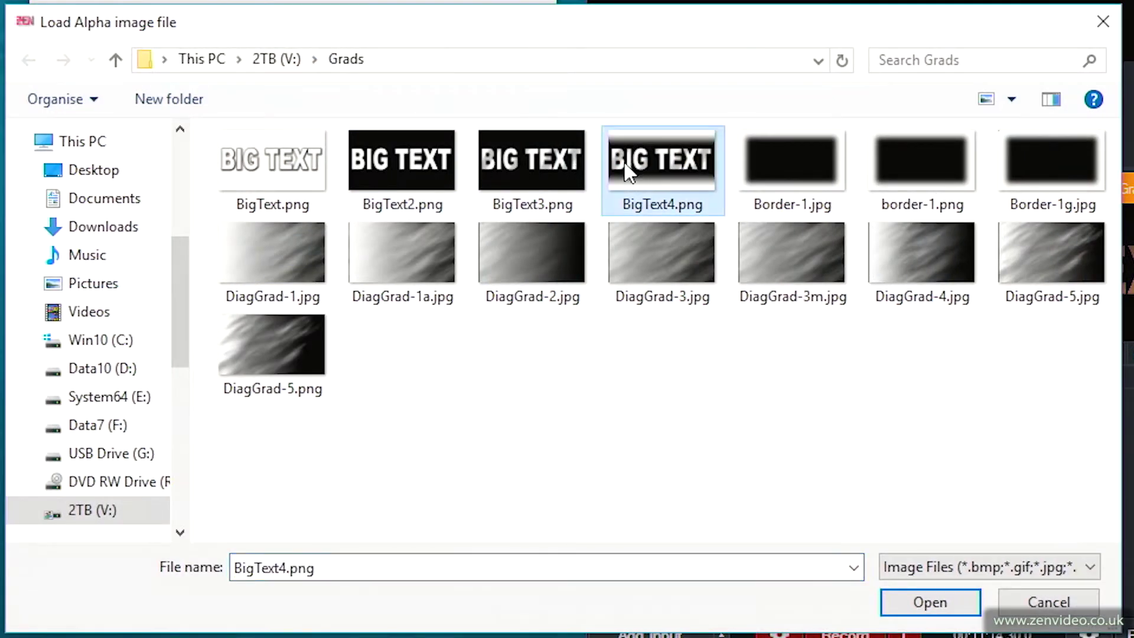
click(929, 610)
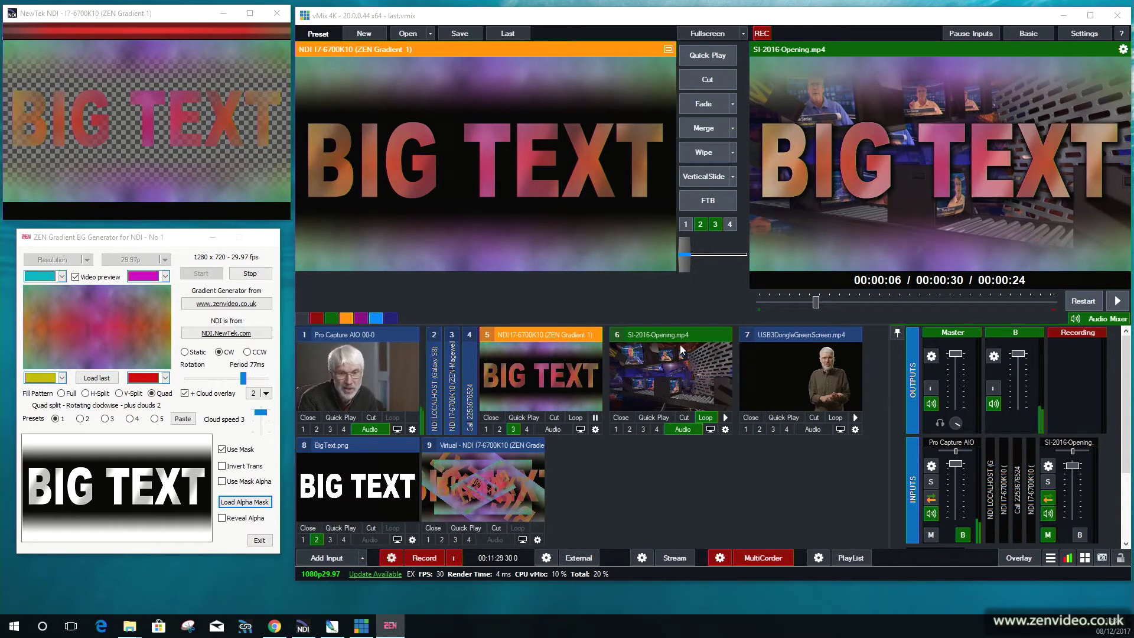
Add USB3DongleGreenScreen.mp4 as overlay 4 and the Virtual ZEN Gradient input as overlay 1 on the vMix output
click(514, 429)
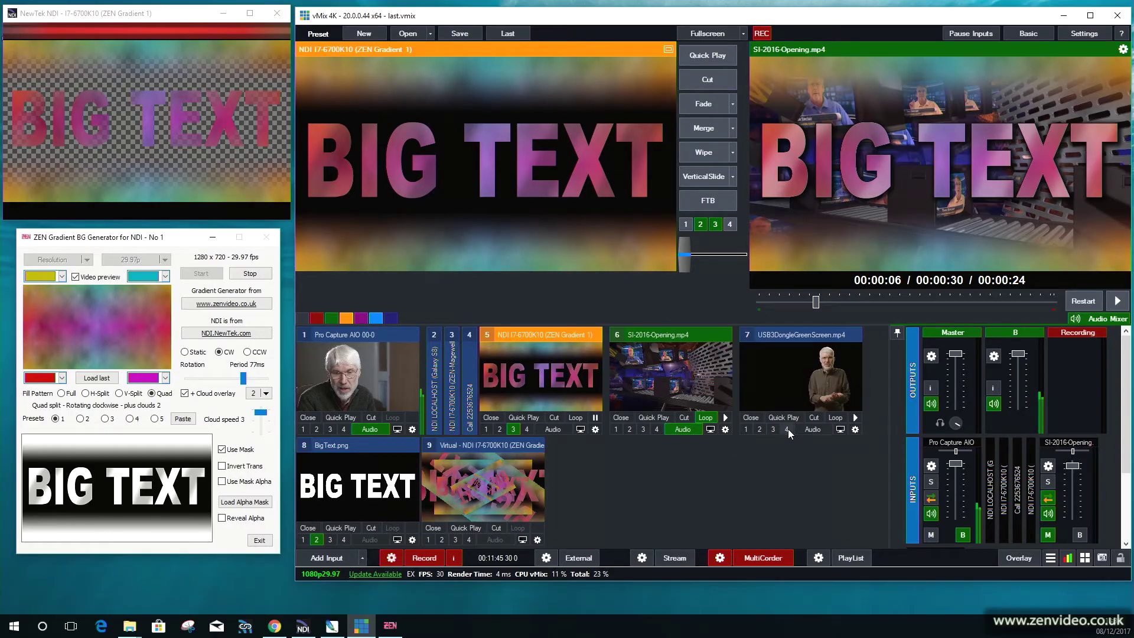
click(787, 429)
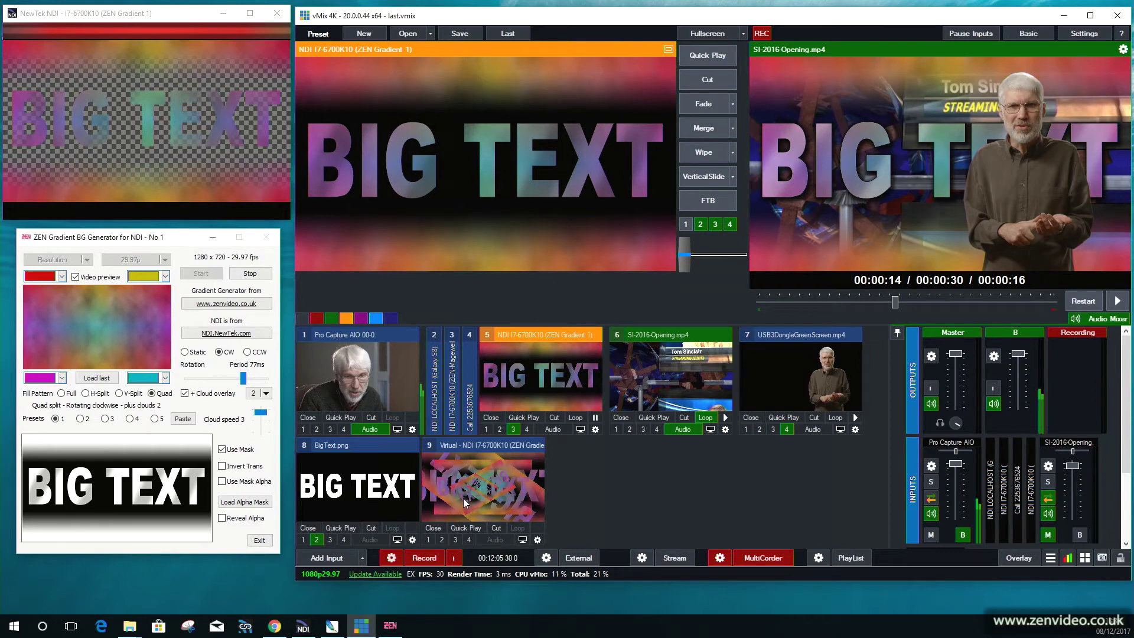
click(429, 540)
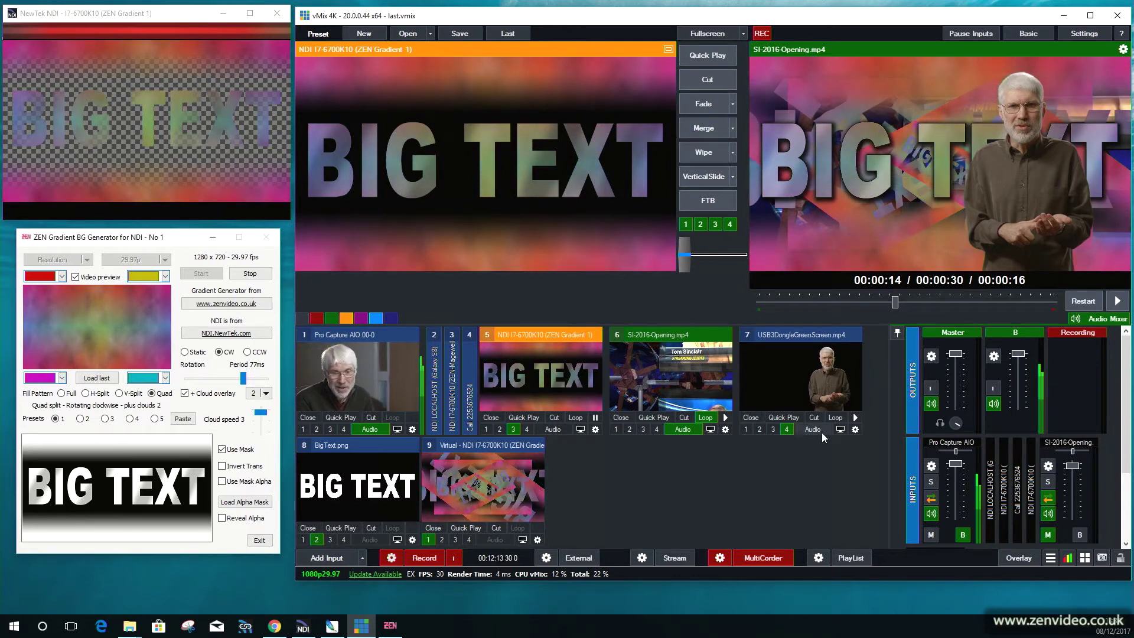
Remove overlays 4, 3, 2 and 1 from the vMix output, leaving only SI-2016-Opening.mp4
click(787, 430)
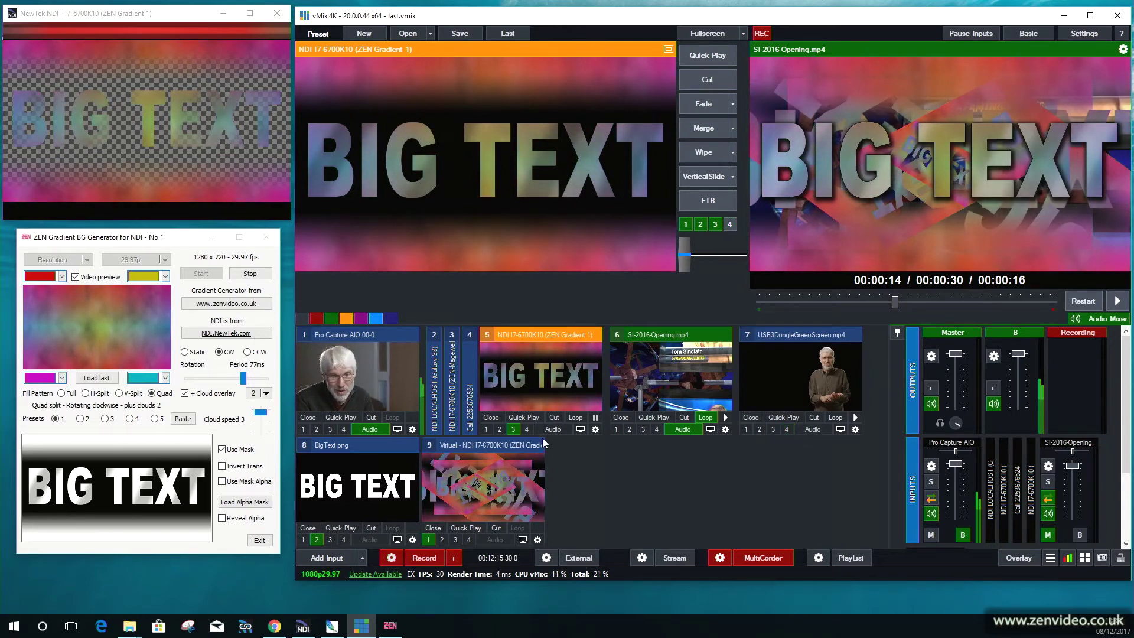
click(511, 431)
click(318, 540)
click(428, 540)
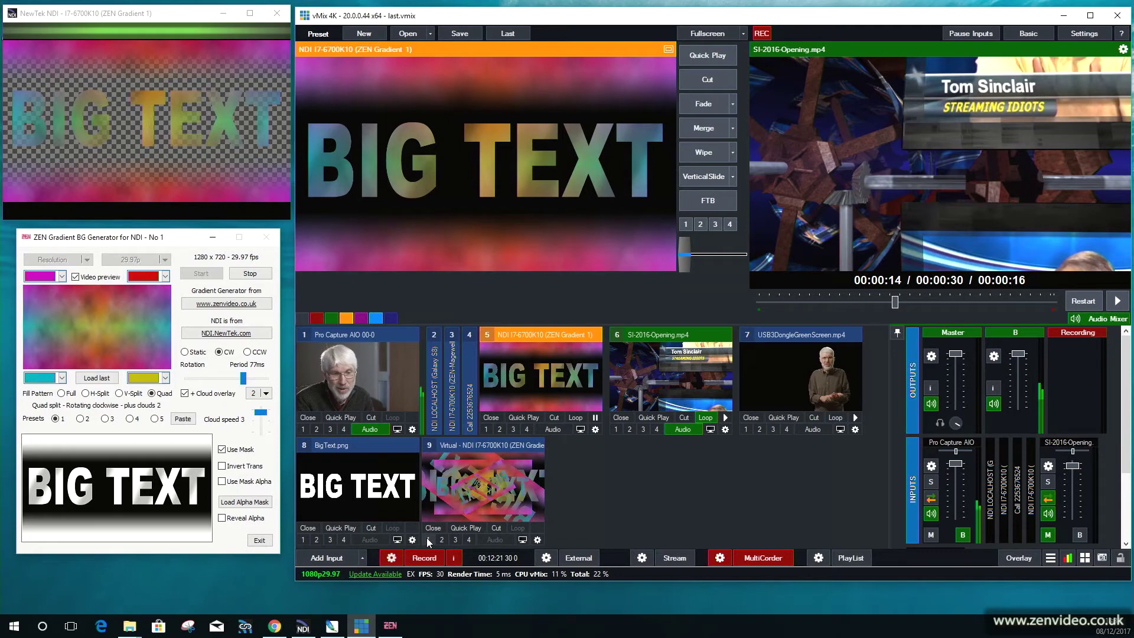
Rewind SI-2016-Opening.mp4 to about 4 seconds and put the Virtual ZEN Gradient input in the preview
drag(896, 304, 806, 299)
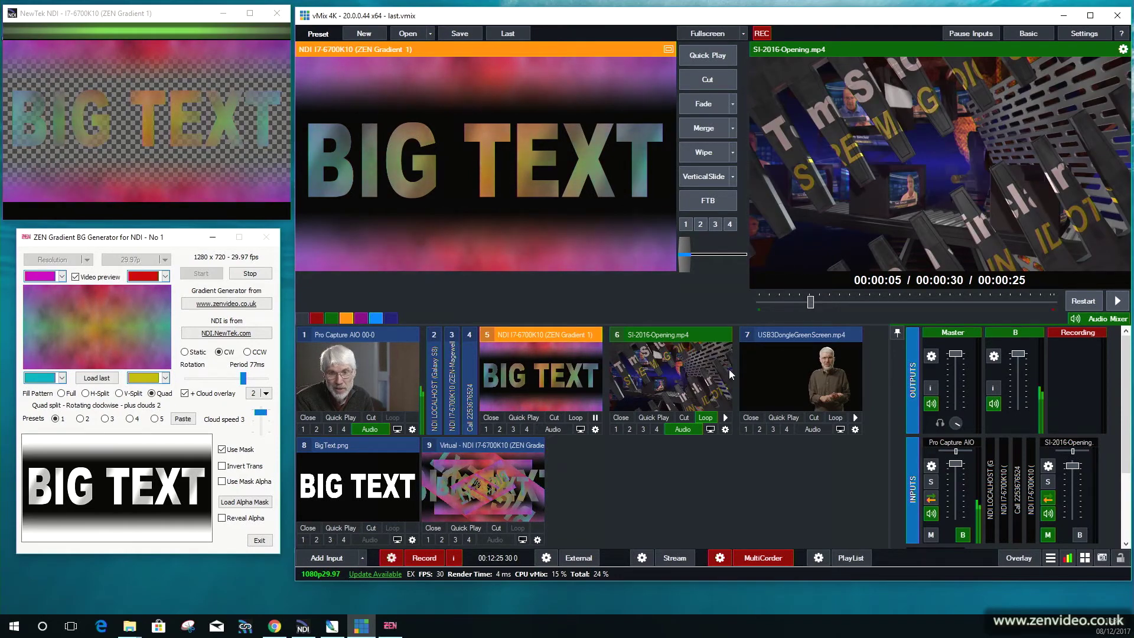
click(482, 491)
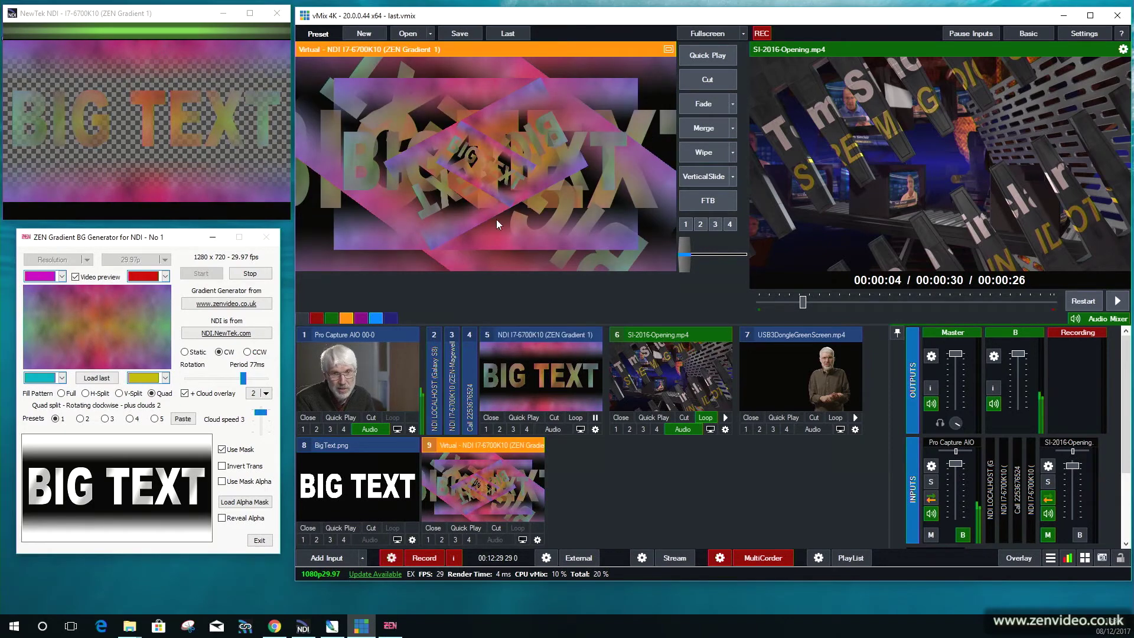
Stack the Virtual ZEN Gradient input, BigText.png, ZEN Gradient 1 and USB3DongleGreenScreen.mp4 as overlays 1 to 4 on the output
click(428, 539)
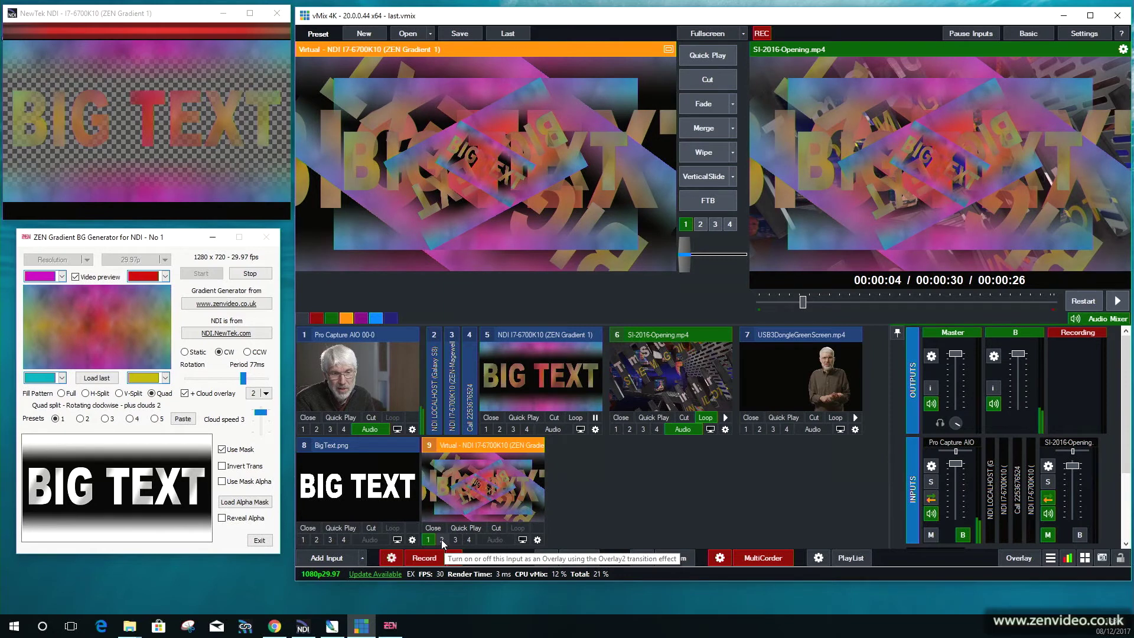
click(317, 540)
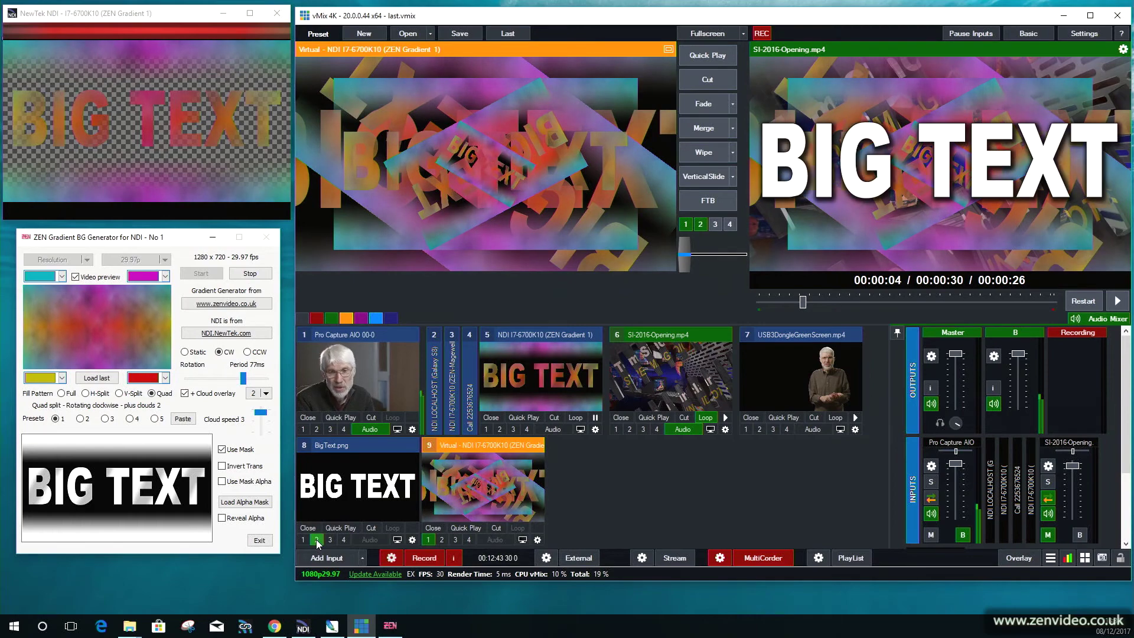
click(513, 429)
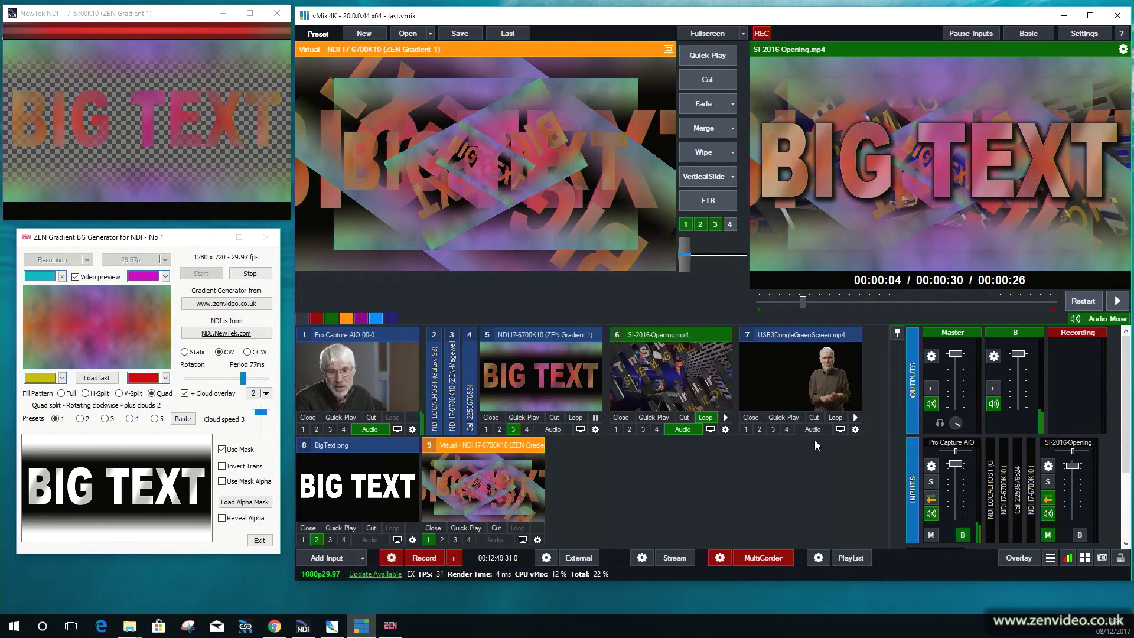
click(789, 429)
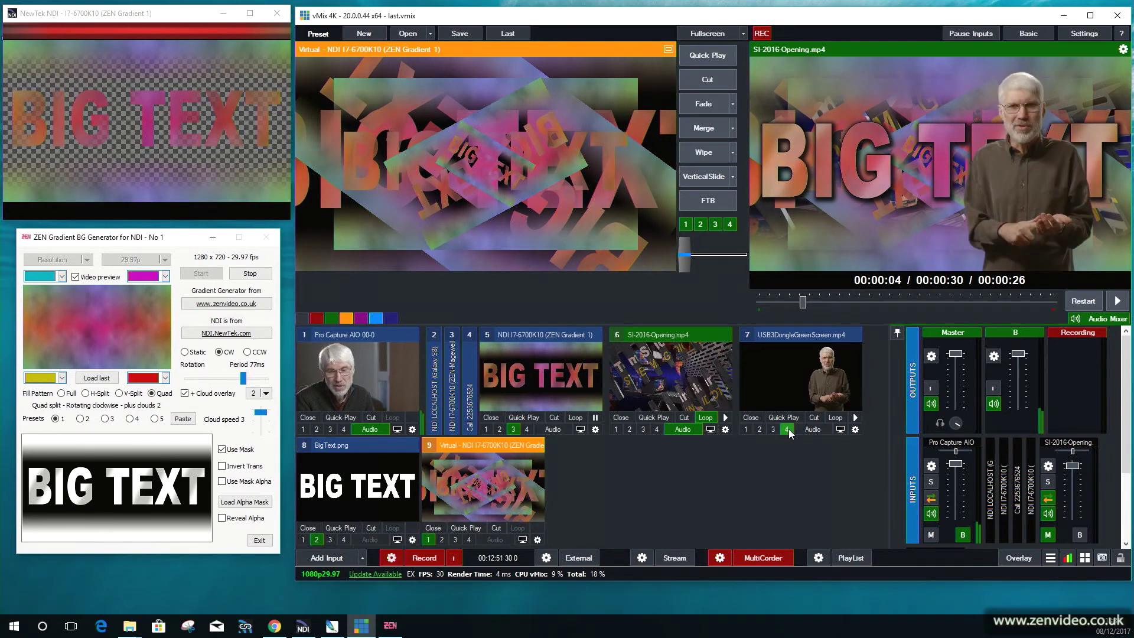